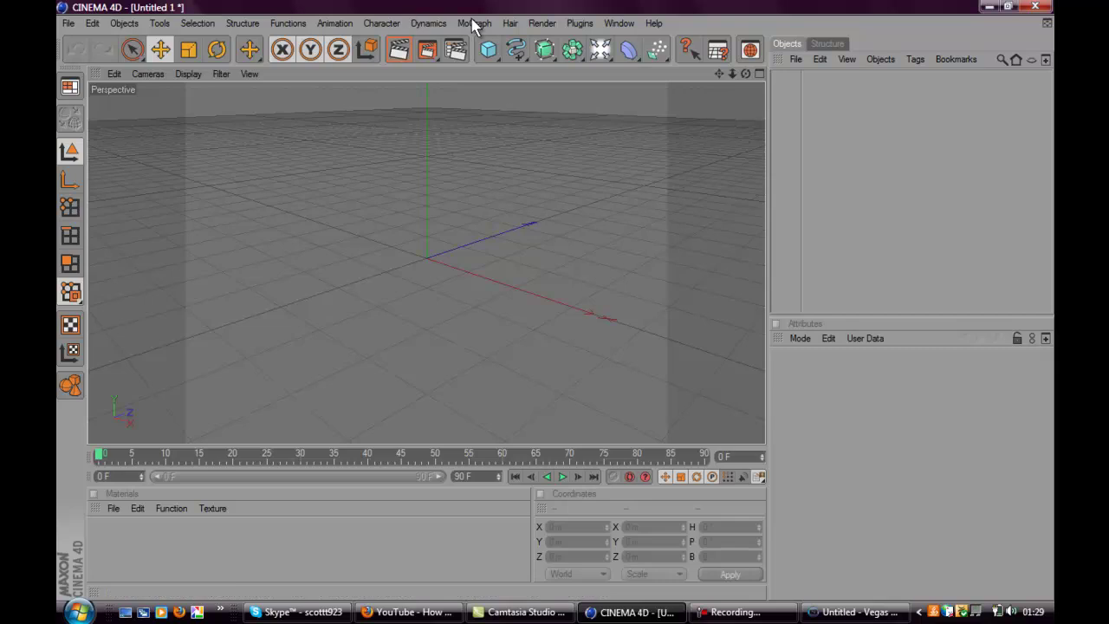
# Add a MoGraph text object and set its text to "Scottgfx"
pyautogui.click(495, 170)
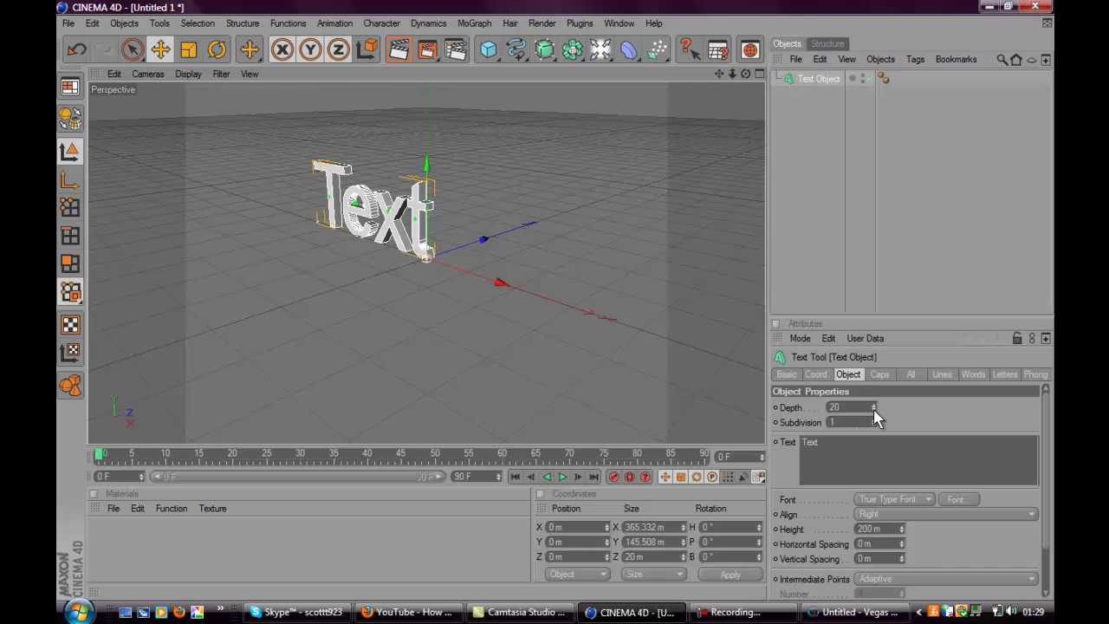
pyautogui.write('Scott')
pyautogui.write('gfc')
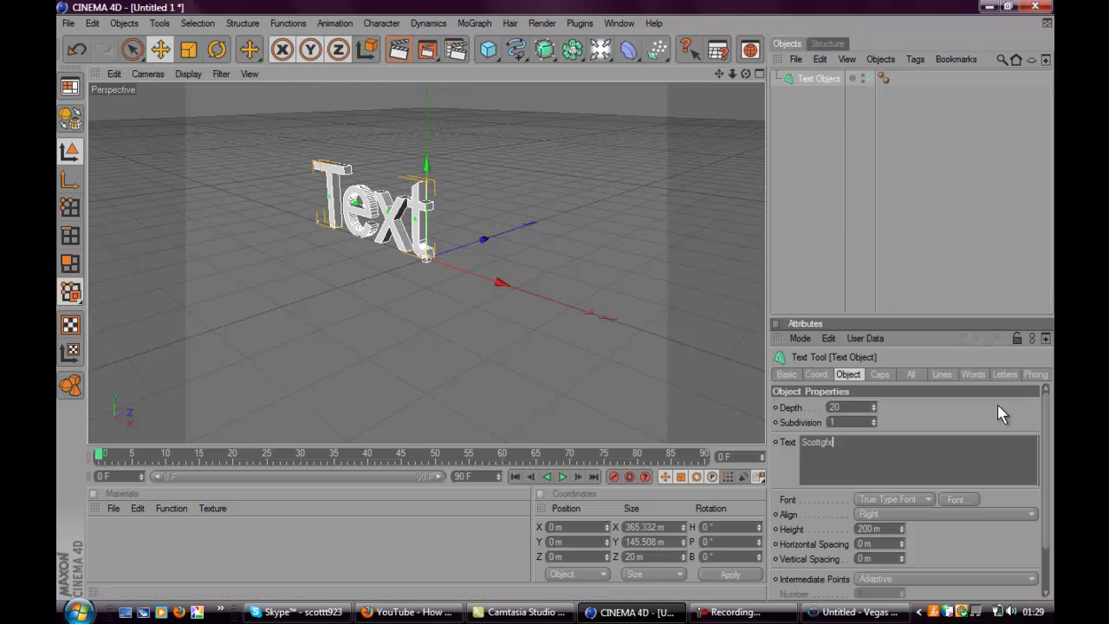
# Change the font of the text object to Molot in Regular style
pyautogui.click(957, 500)
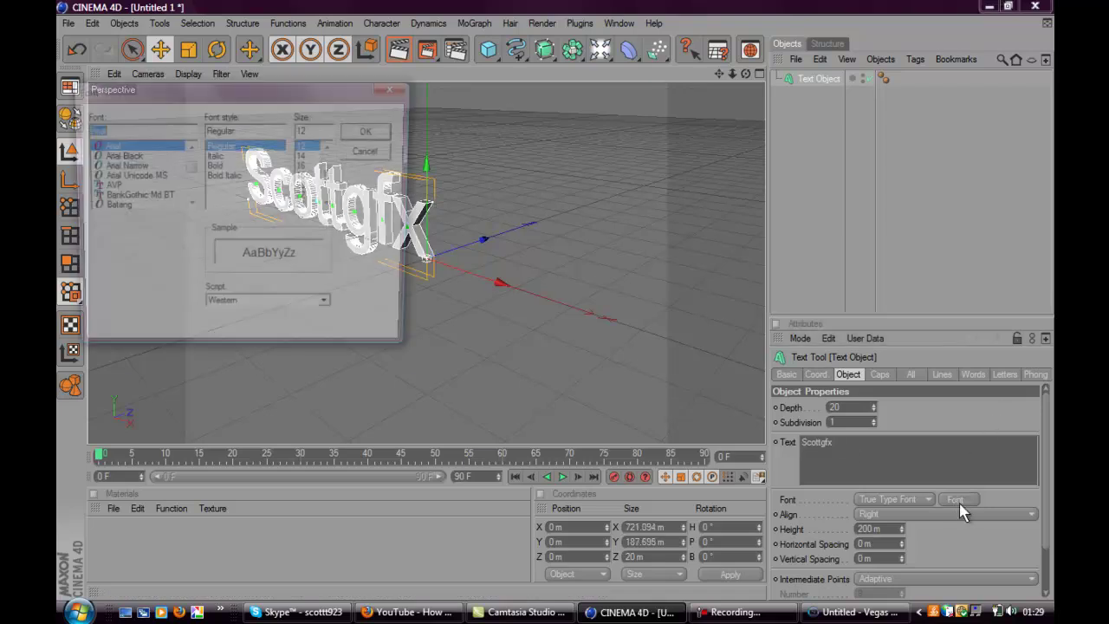
pyautogui.write('Molo')
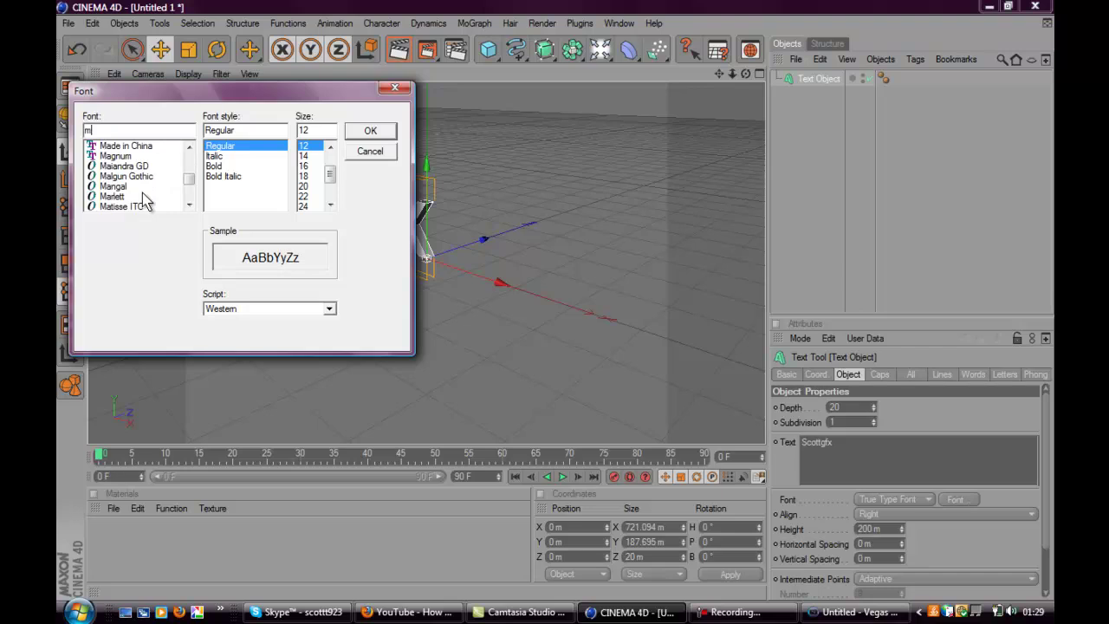
pyautogui.click(116, 147)
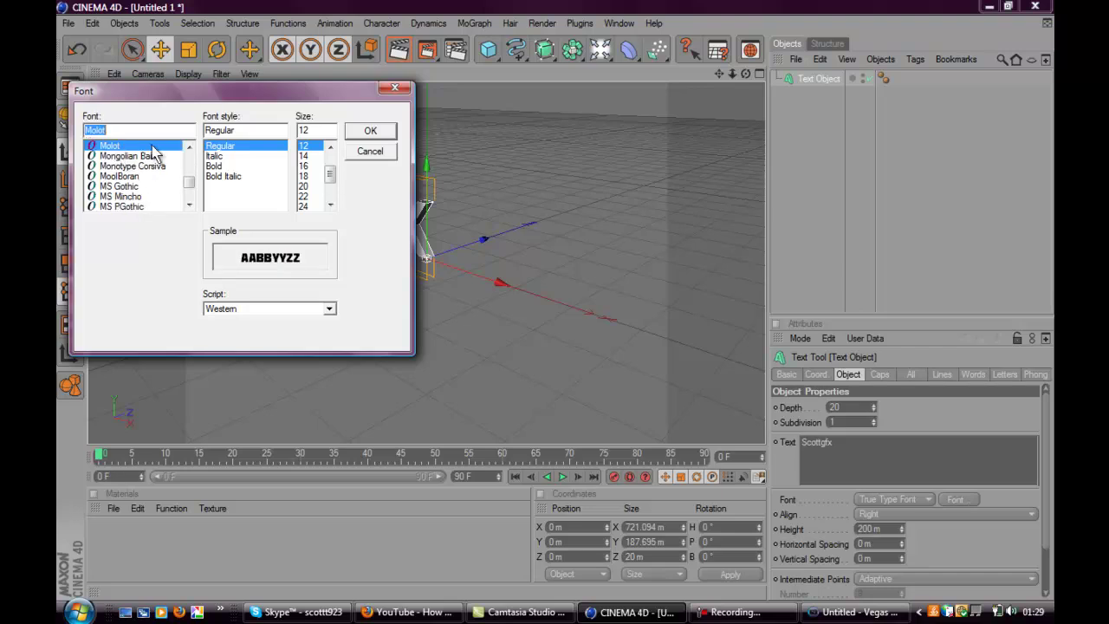
pyautogui.click(368, 132)
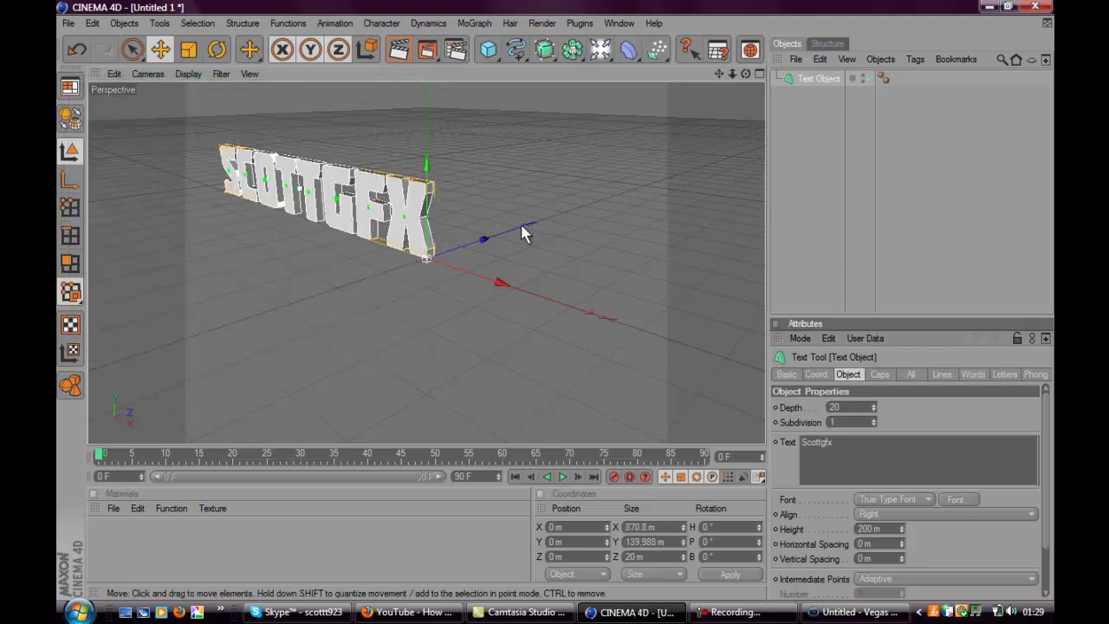
# Set the text object's alignment to Middle and its depth to 80
pyautogui.click(849, 474)
pyautogui.click(784, 520)
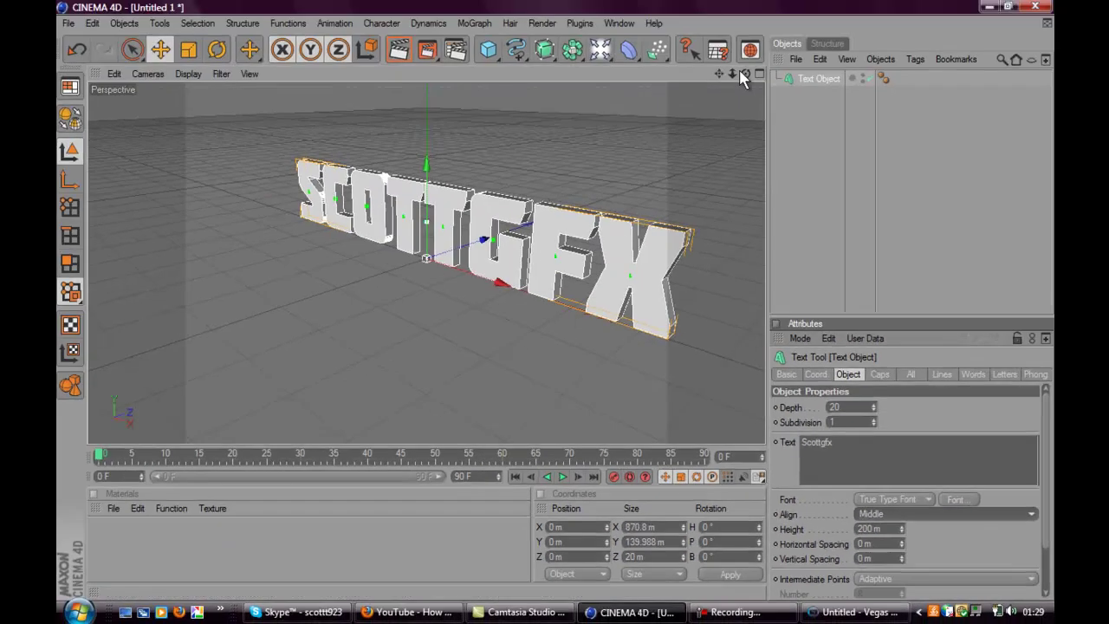
pyautogui.moveTo(745, 74); pyautogui.dragTo(559, 309)
pyautogui.scroll(-2, 556, 300)
pyautogui.scroll(1, 556, 299)
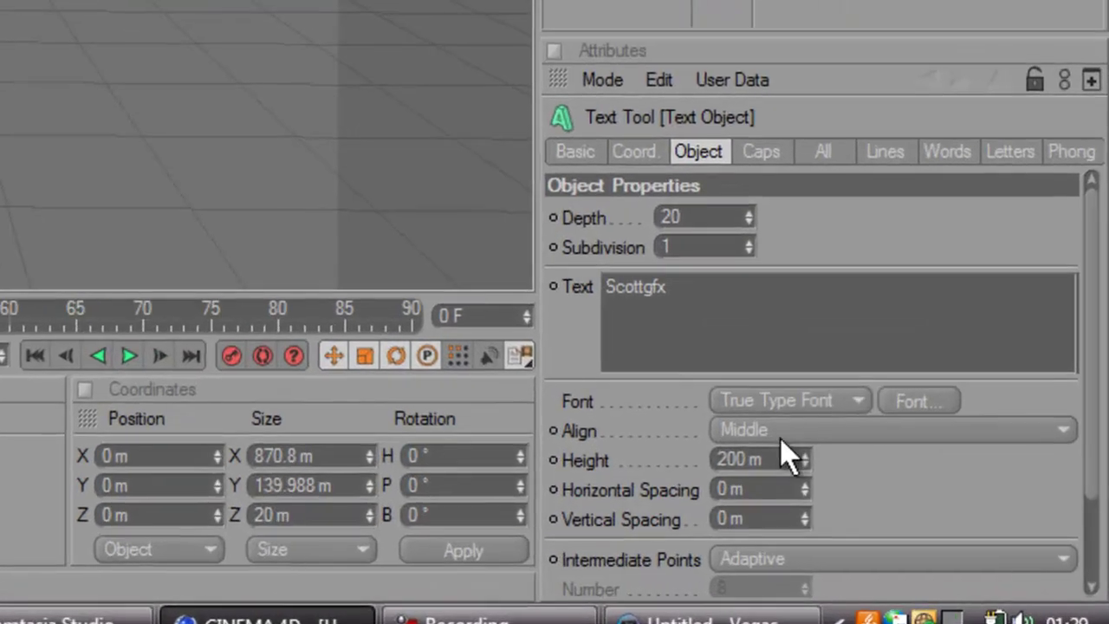
pyautogui.moveTo(750, 213); pyautogui.dragTo(747, 212)
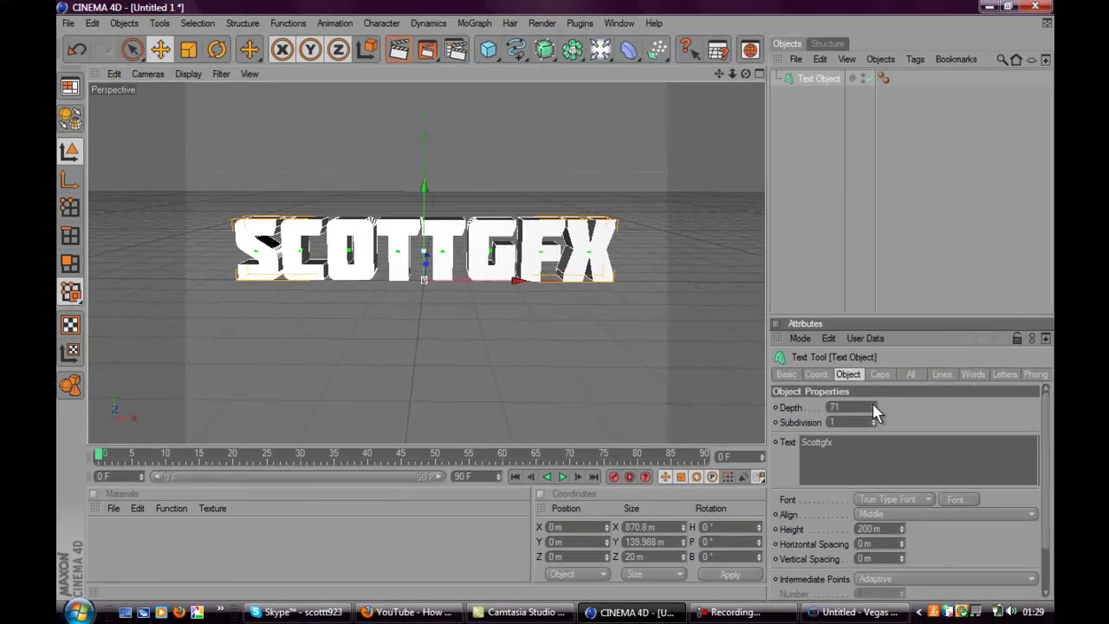
pyautogui.moveTo(875, 415); pyautogui.dragTo(875, 414)
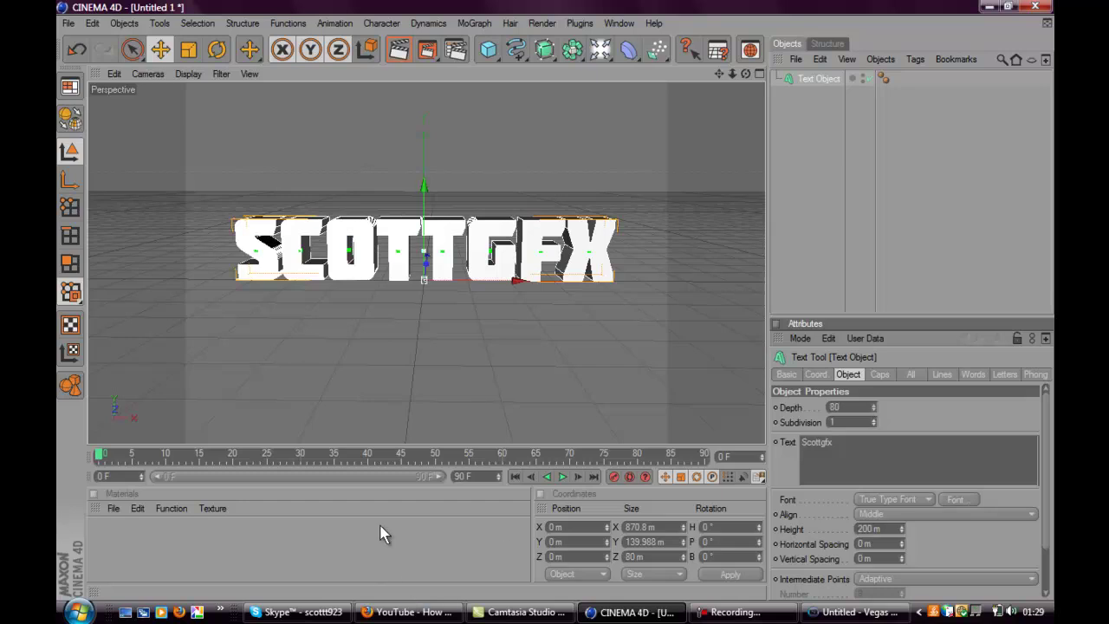
# Create three new default materials
pyautogui.doubleClick(379, 565)
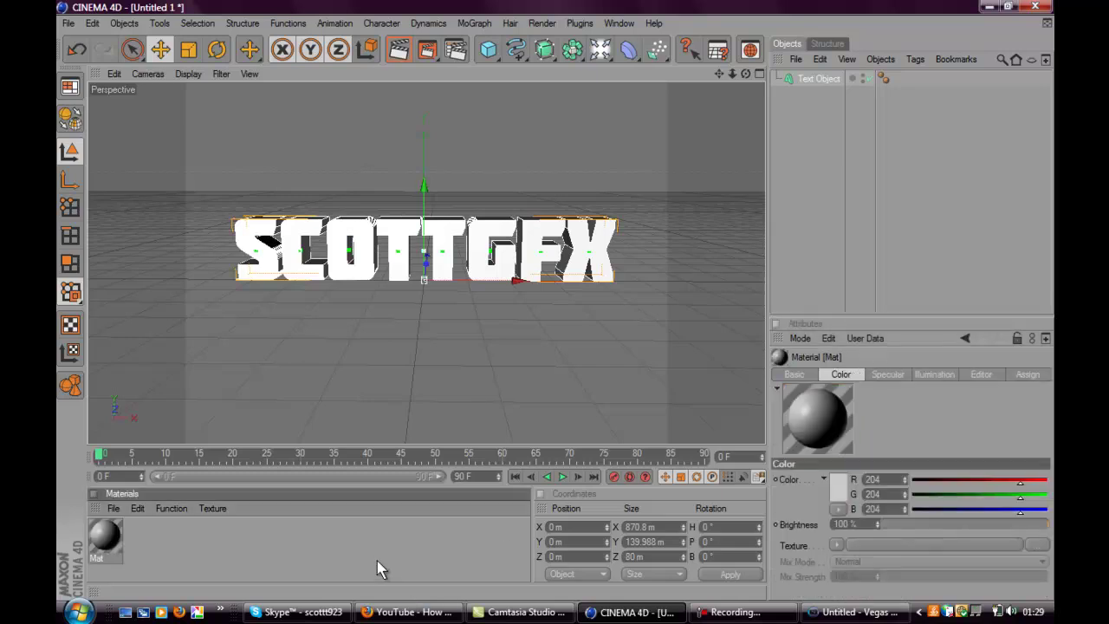
pyautogui.doubleClick(379, 565)
pyautogui.doubleClick(378, 565)
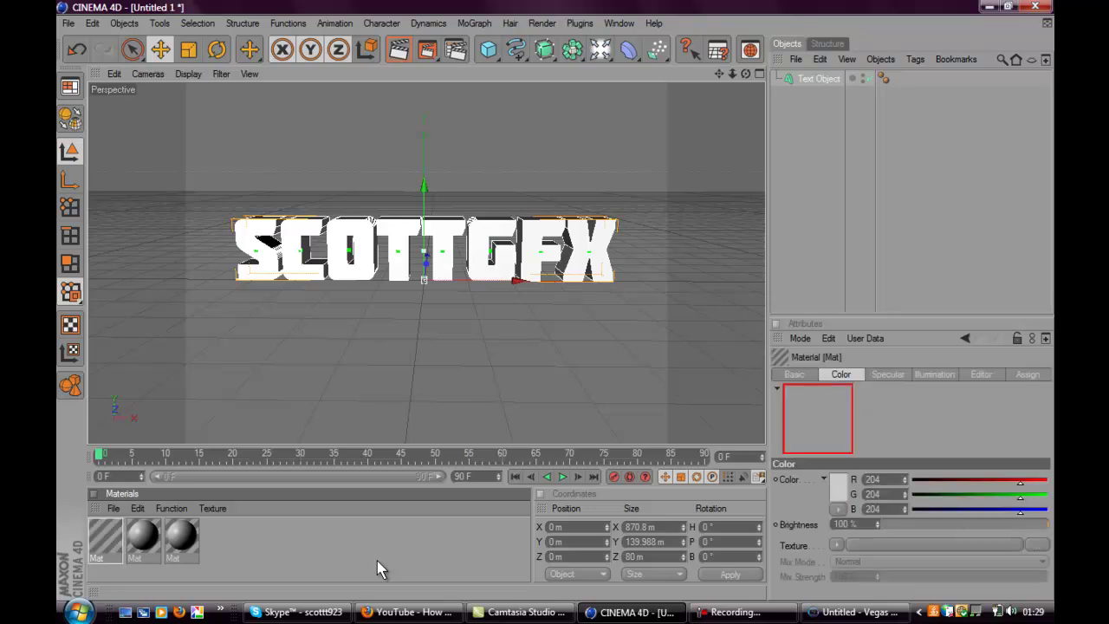
# Remove "gfx" from the end of the text object's wording and add two more default materials
pyautogui.click(806, 80)
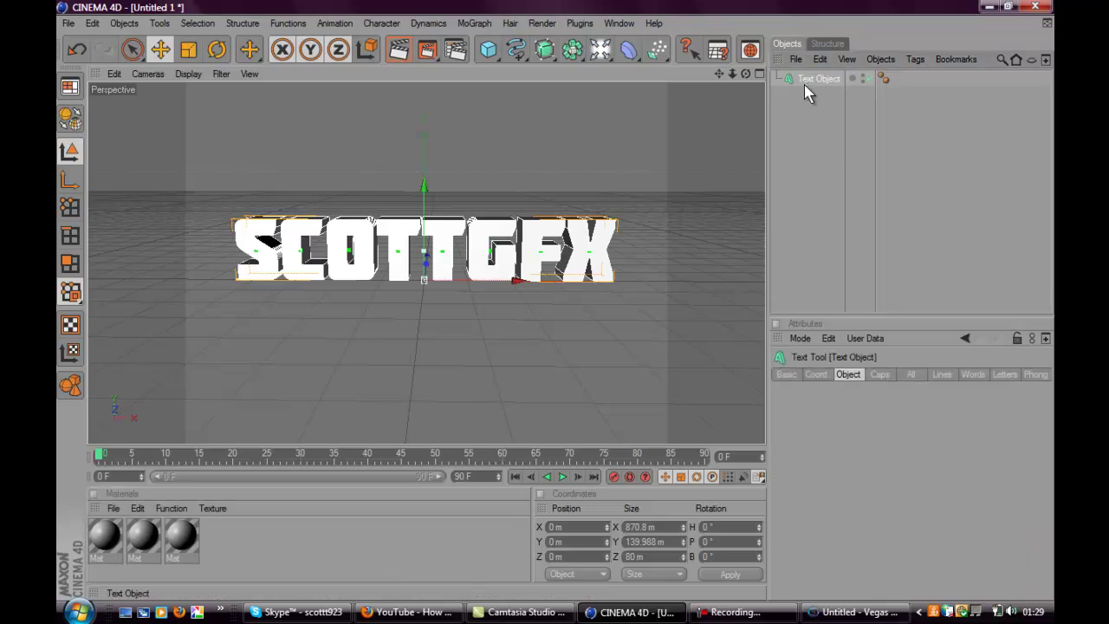
pyautogui.click(842, 445)
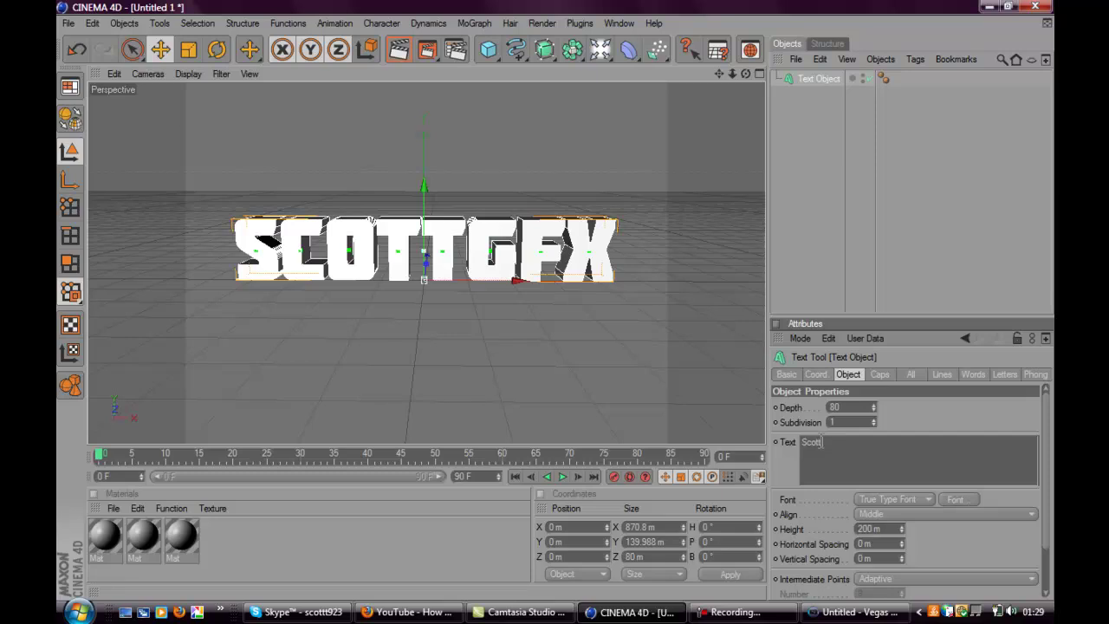
pyautogui.click(898, 430)
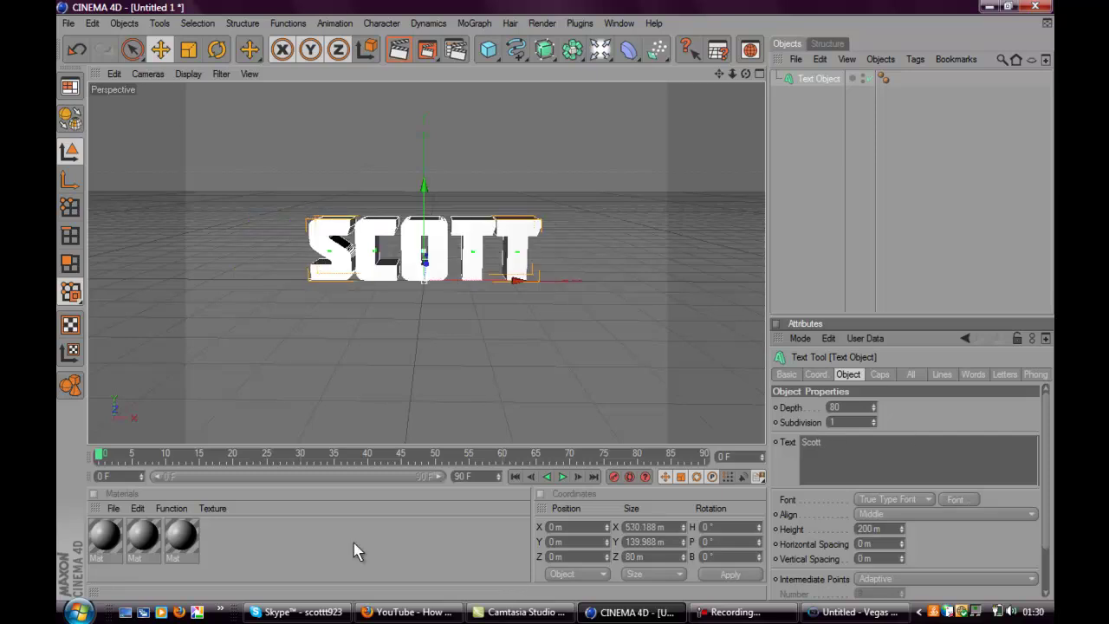
pyautogui.doubleClick(327, 561)
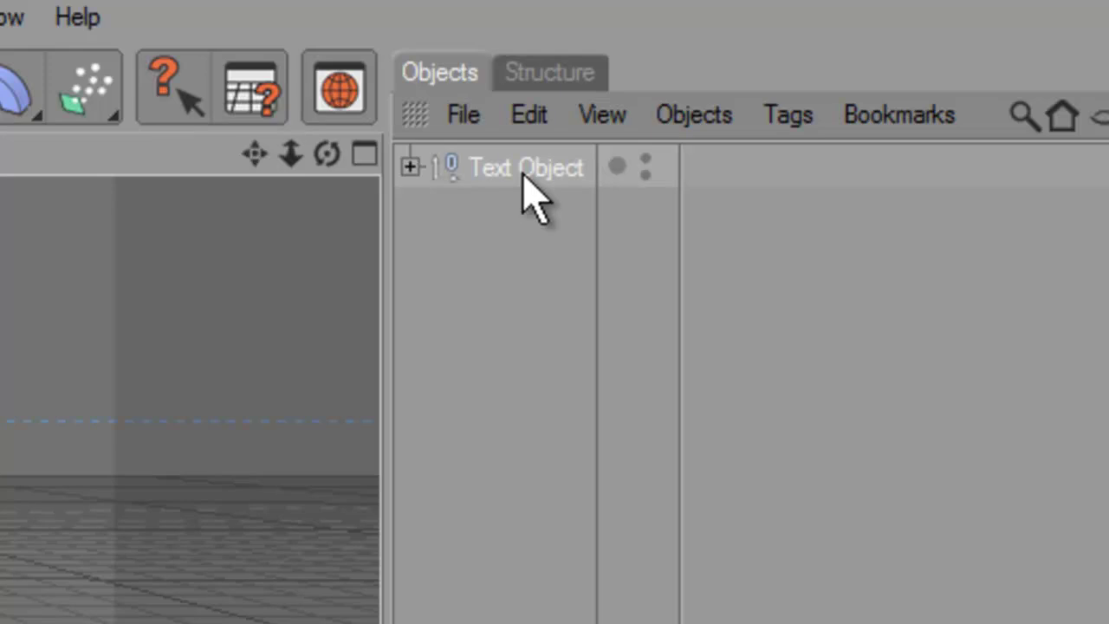
# Make the text object editable and expand its hierarchy down to the individual letter objects
pyautogui.click(409, 167)
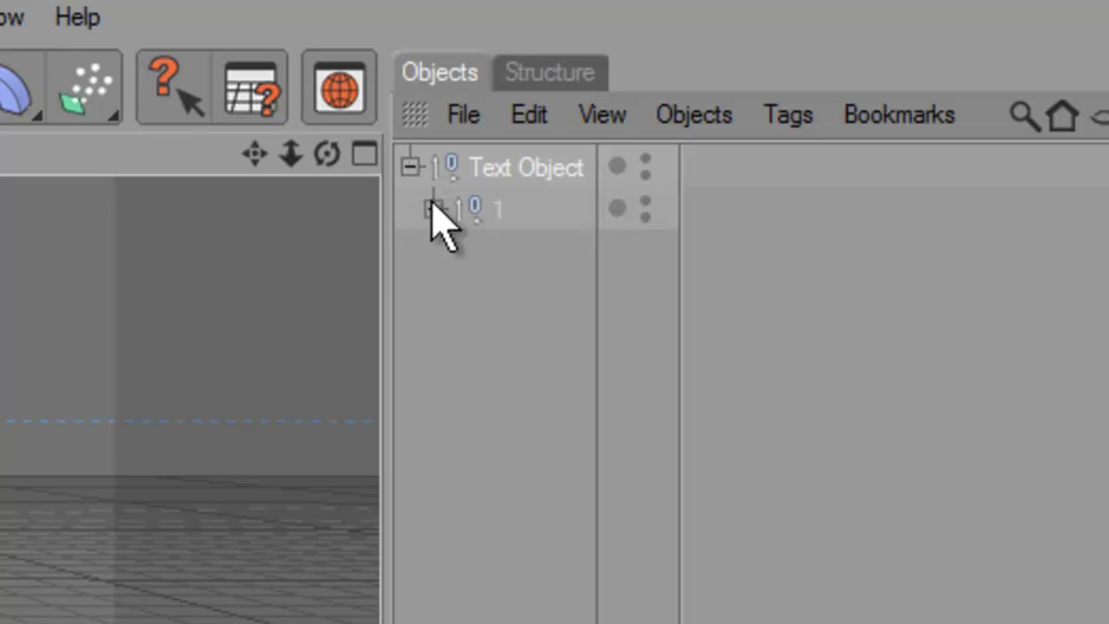
pyautogui.click(433, 209)
pyautogui.click(456, 251)
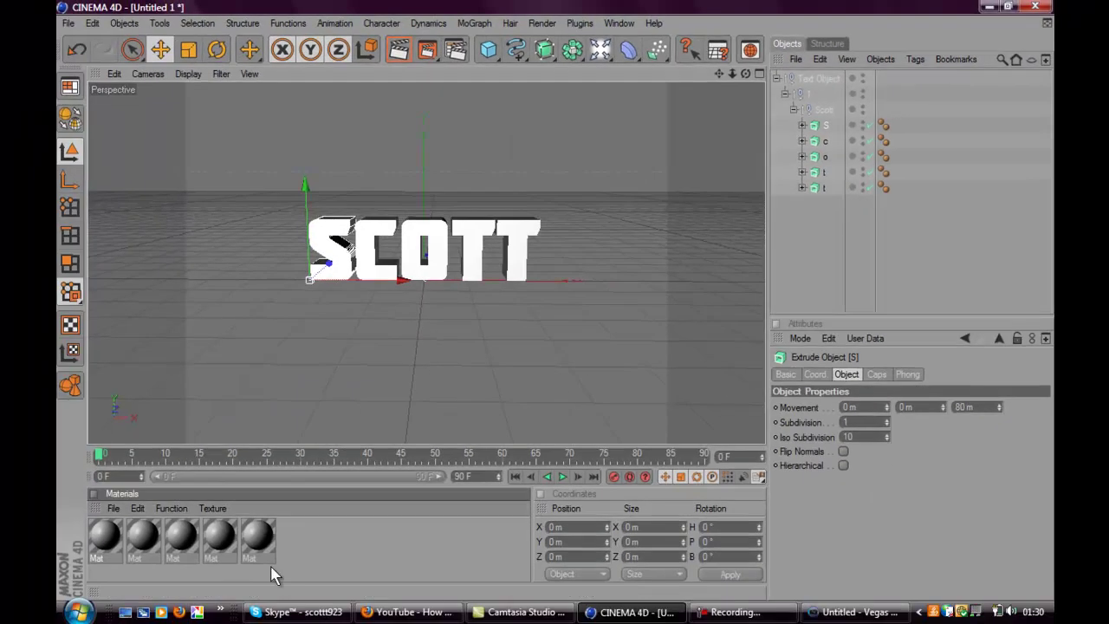
# Set the fifth material's color to a blue of R 0, G 147, B 255
pyautogui.click(260, 539)
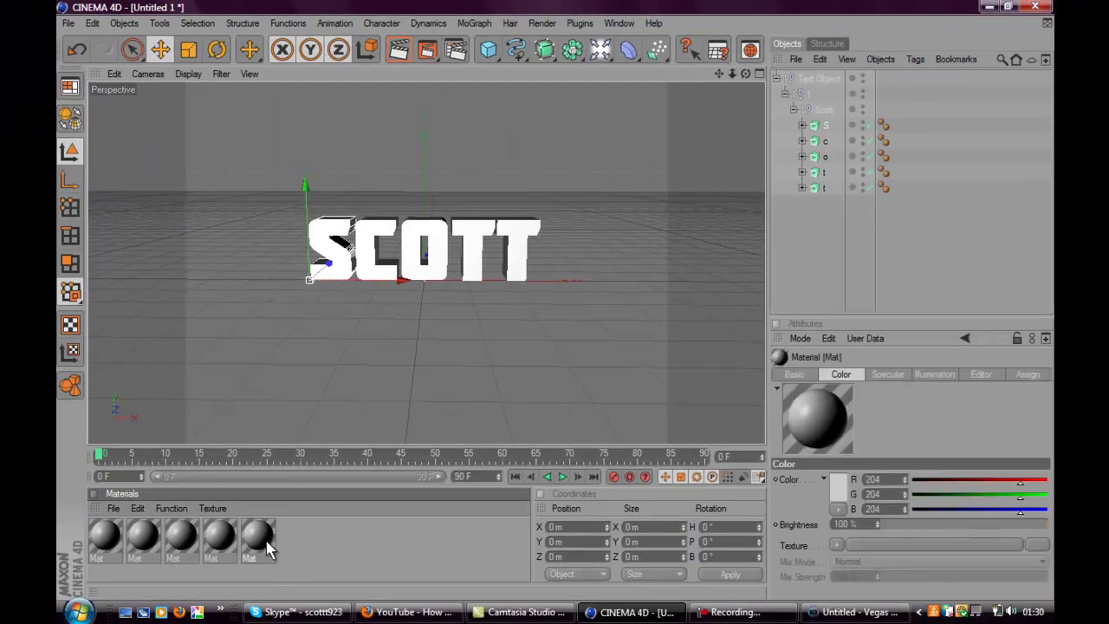
pyautogui.doubleClick(260, 539)
pyautogui.moveTo(657, 159); pyautogui.dragTo(530, 162)
pyautogui.click(670, 160)
pyautogui.moveTo(606, 178)
pyautogui.mouseDown()
pyautogui.moveTo(656, 178)
pyautogui.moveTo(599, 182)
pyautogui.mouseUp()
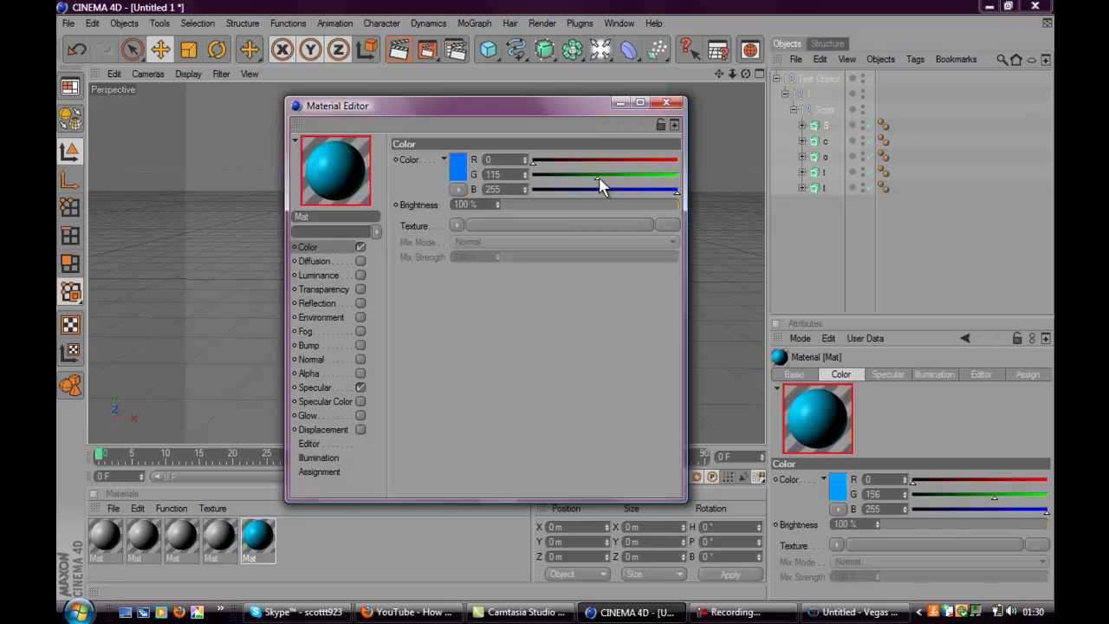
# Give the blue material a Fresnel reflection with 24% brightness and 24% mix strength, and apply it to the letter S
pyautogui.click(317, 303)
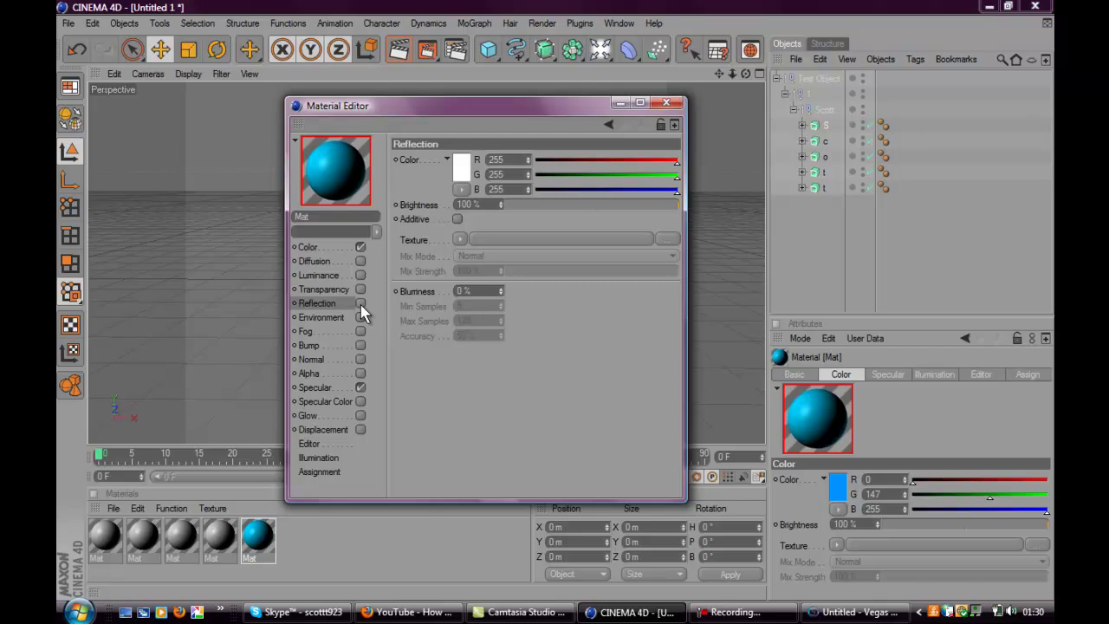
pyautogui.click(361, 303)
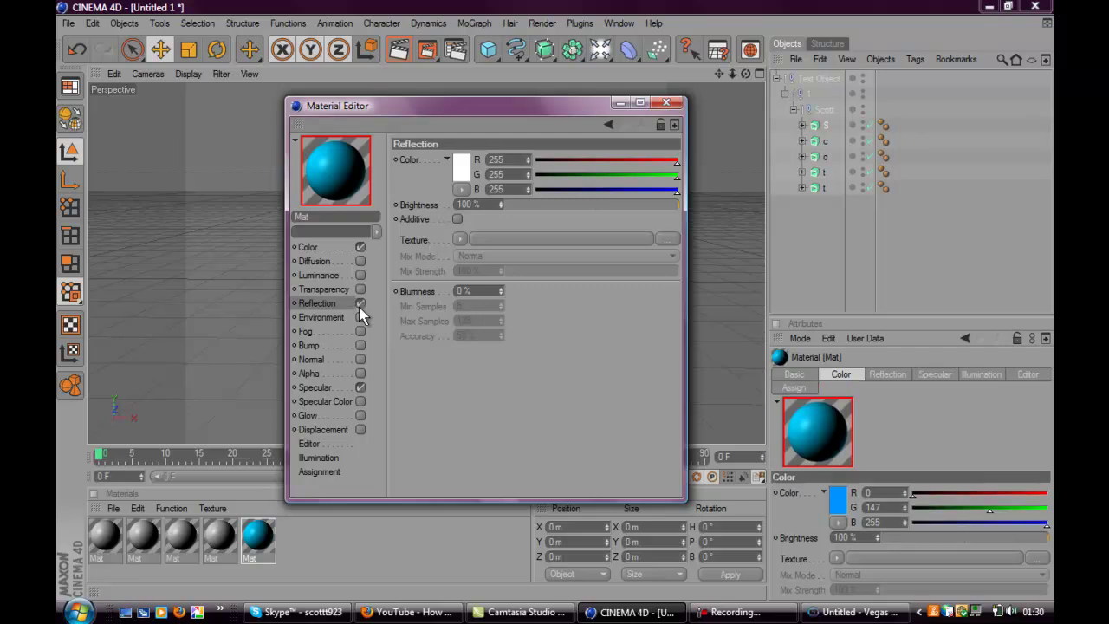
pyautogui.click(460, 241)
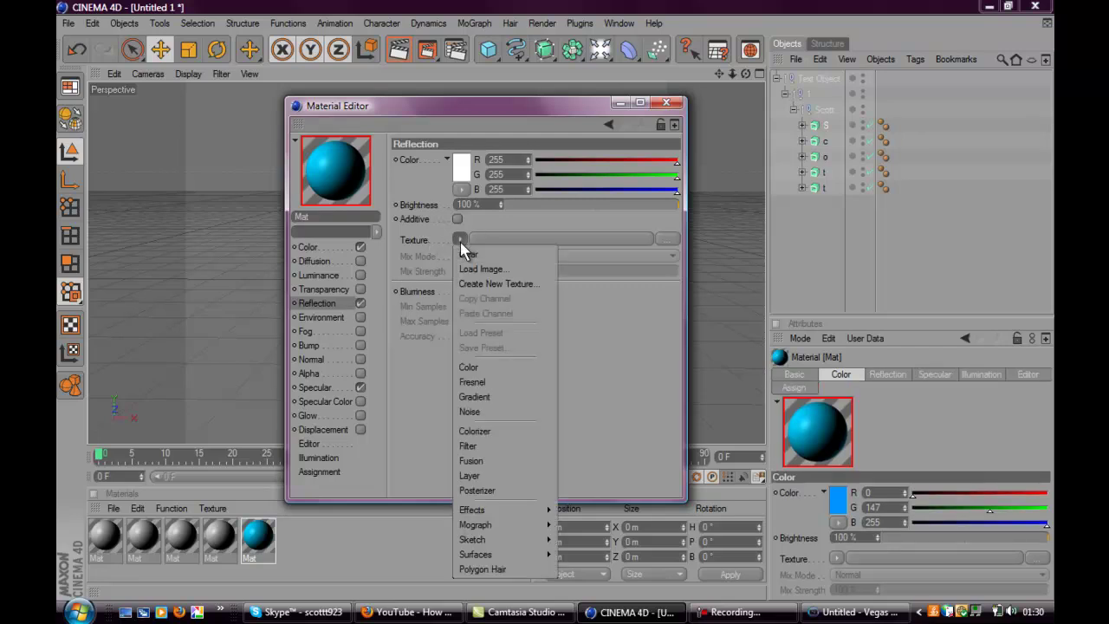
pyautogui.click(484, 383)
pyautogui.moveTo(555, 208); pyautogui.dragTo(549, 205)
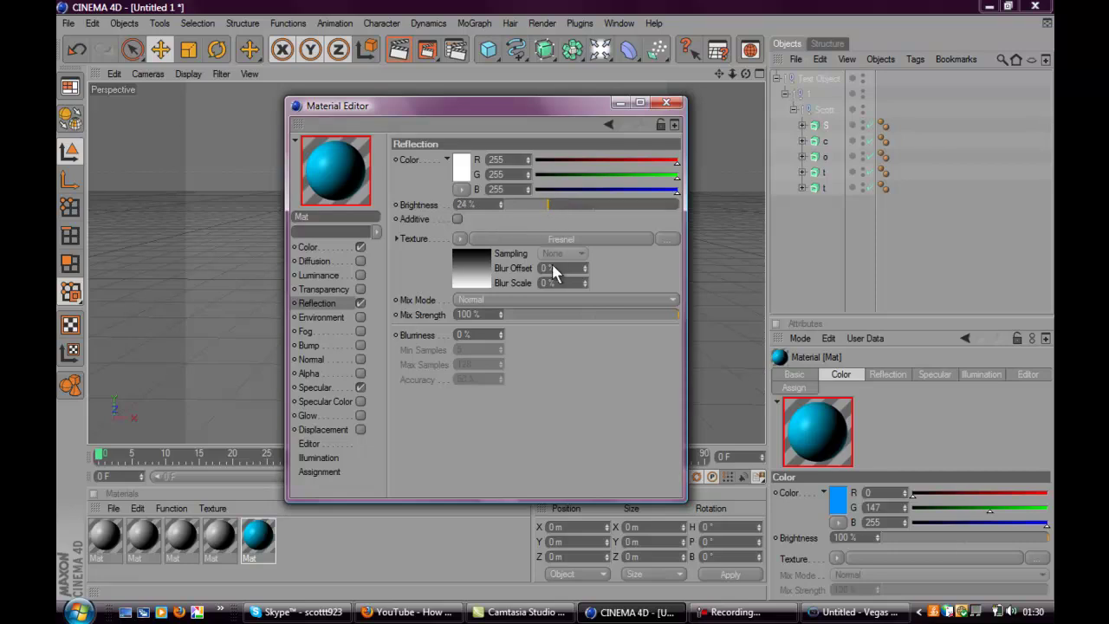
pyautogui.click(548, 315)
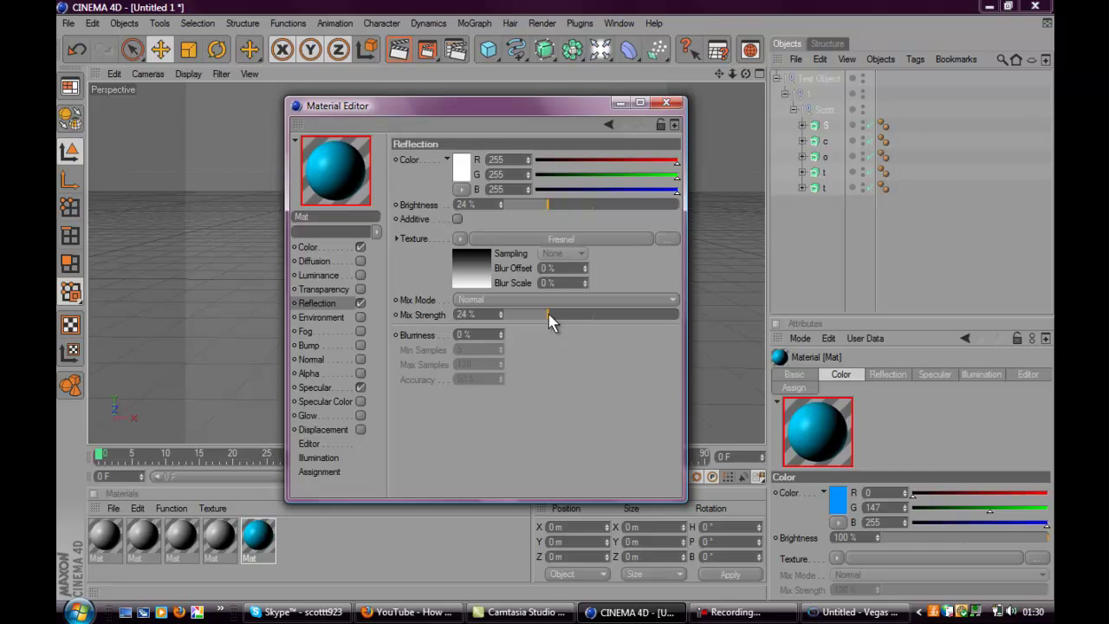
pyautogui.click(666, 102)
pyautogui.moveTo(259, 536); pyautogui.dragTo(326, 255)
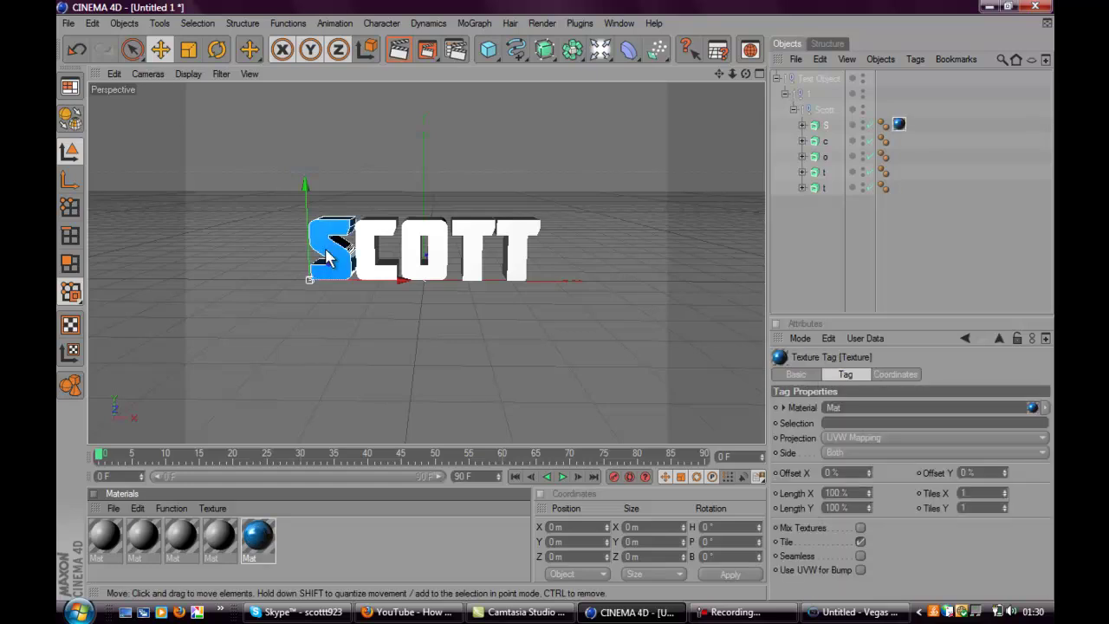
# Color the fourth material red with R 255, G 0, B 0 and apply it to the letter C
pyautogui.doubleClick(220, 537)
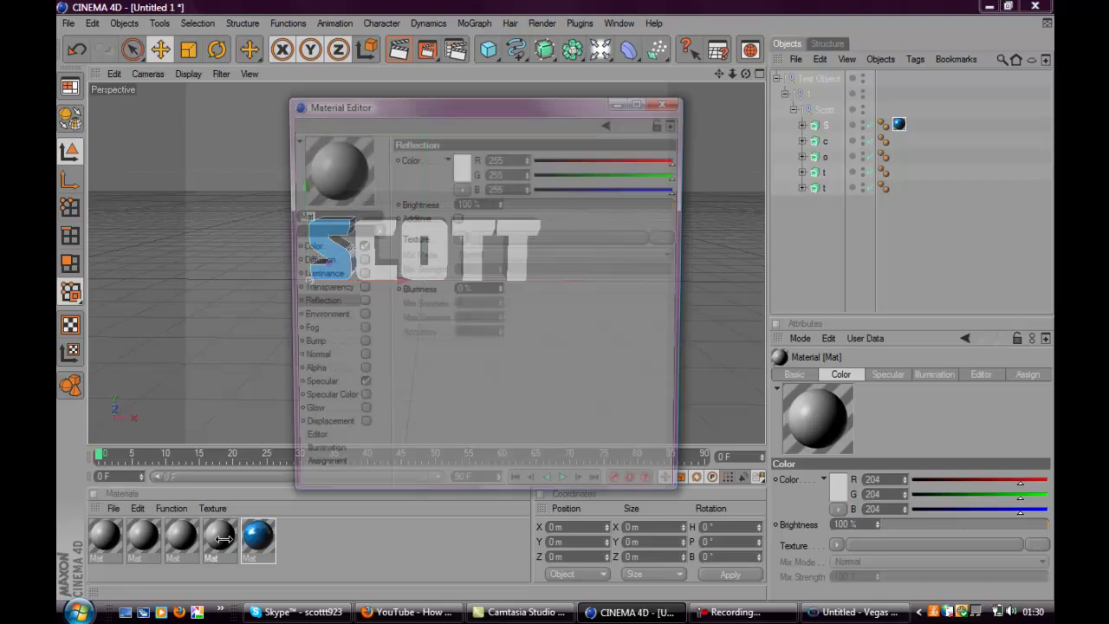
pyautogui.click(317, 247)
pyautogui.moveTo(648, 190); pyautogui.dragTo(515, 199)
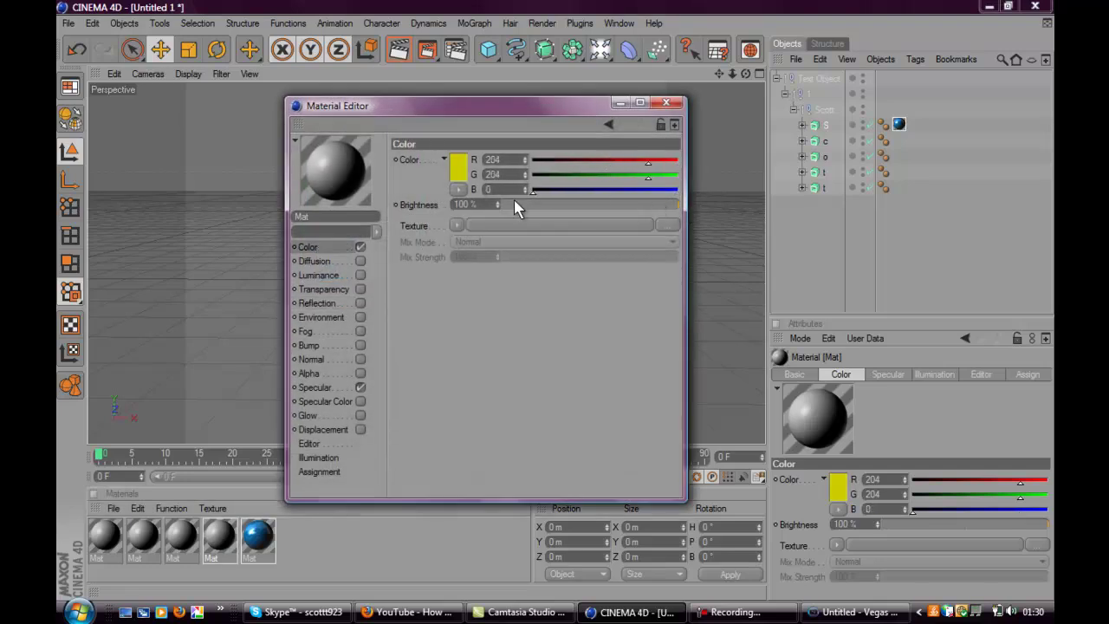
pyautogui.moveTo(645, 175); pyautogui.dragTo(552, 175)
pyautogui.moveTo(648, 161); pyautogui.dragTo(528, 178)
pyautogui.click(667, 103)
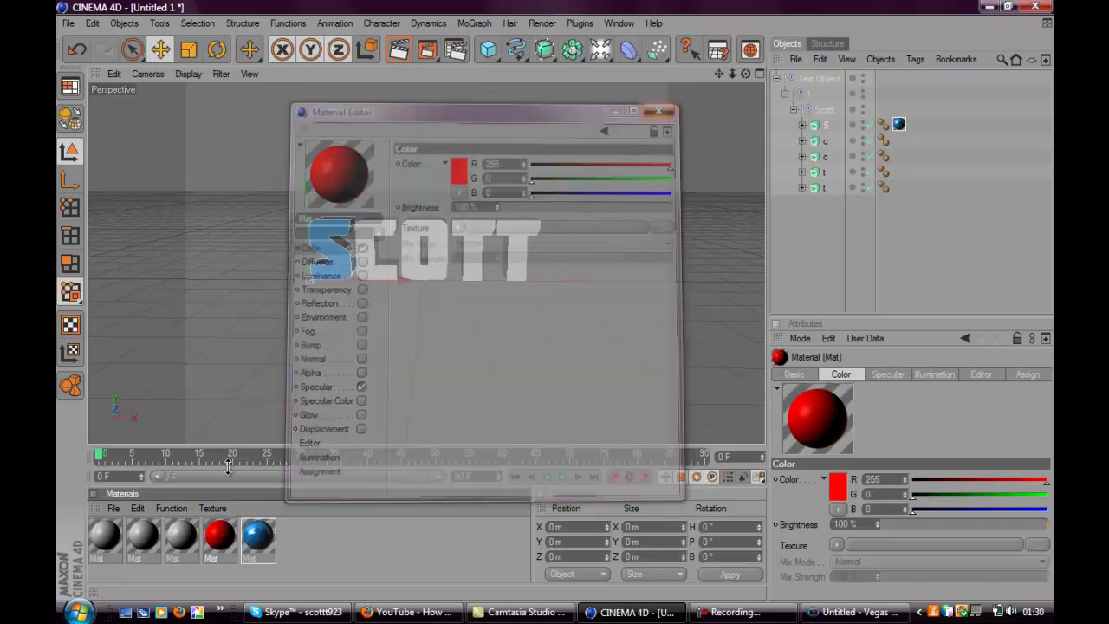
pyautogui.moveTo(327, 269); pyautogui.dragTo(362, 260)
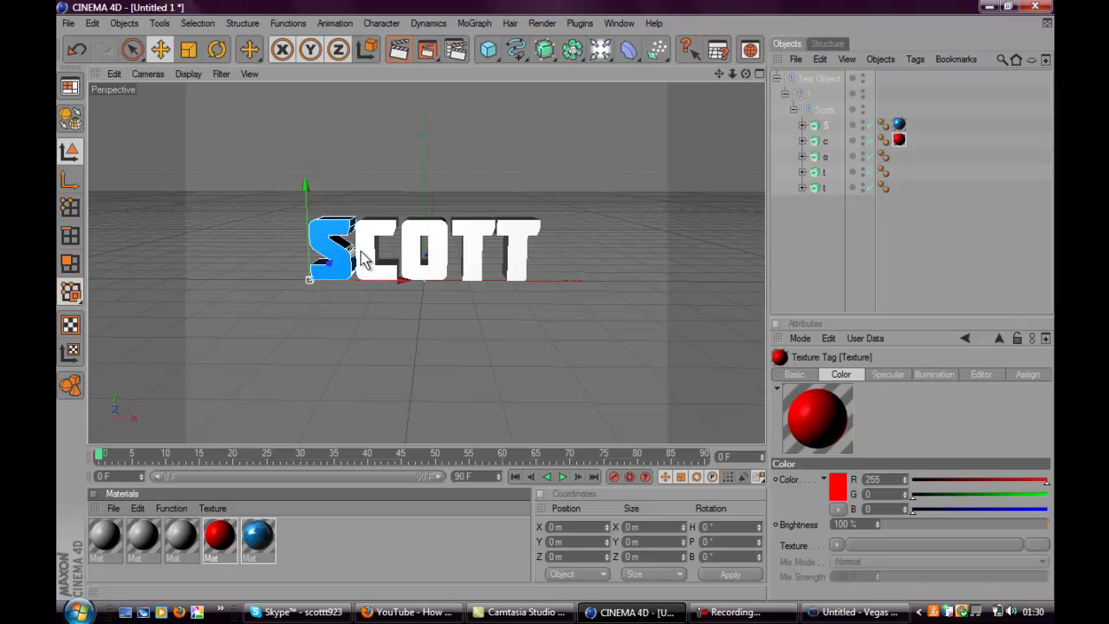
# Color the third material green with R 0, G 250, B 0 and apply it to the letter O
pyautogui.doubleClick(182, 542)
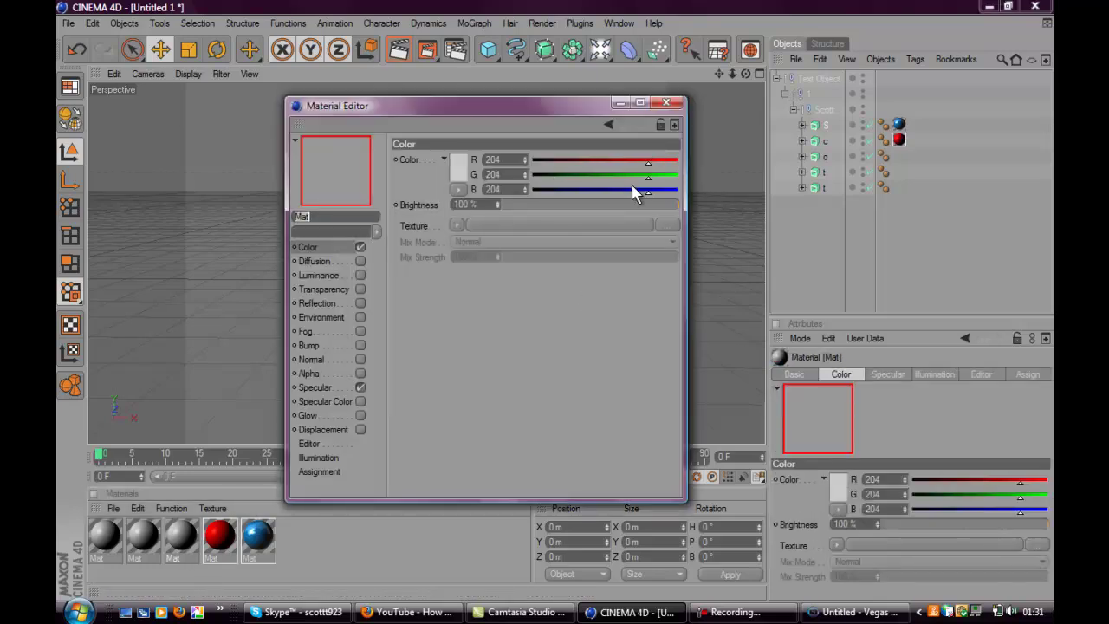
pyautogui.click(675, 176)
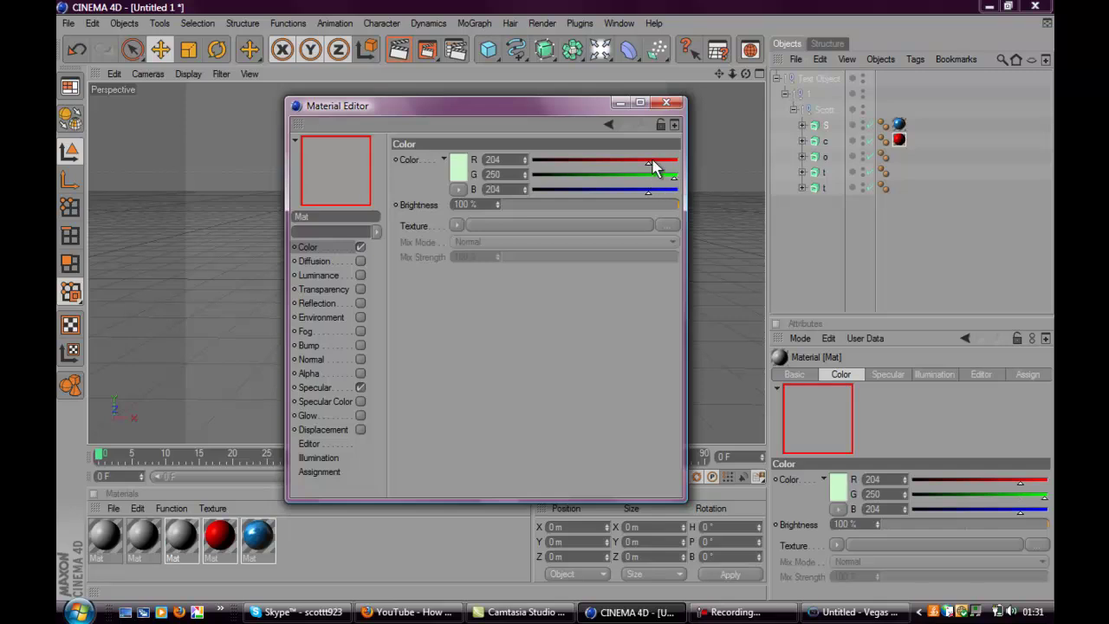
pyautogui.moveTo(650, 201); pyautogui.dragTo(515, 205)
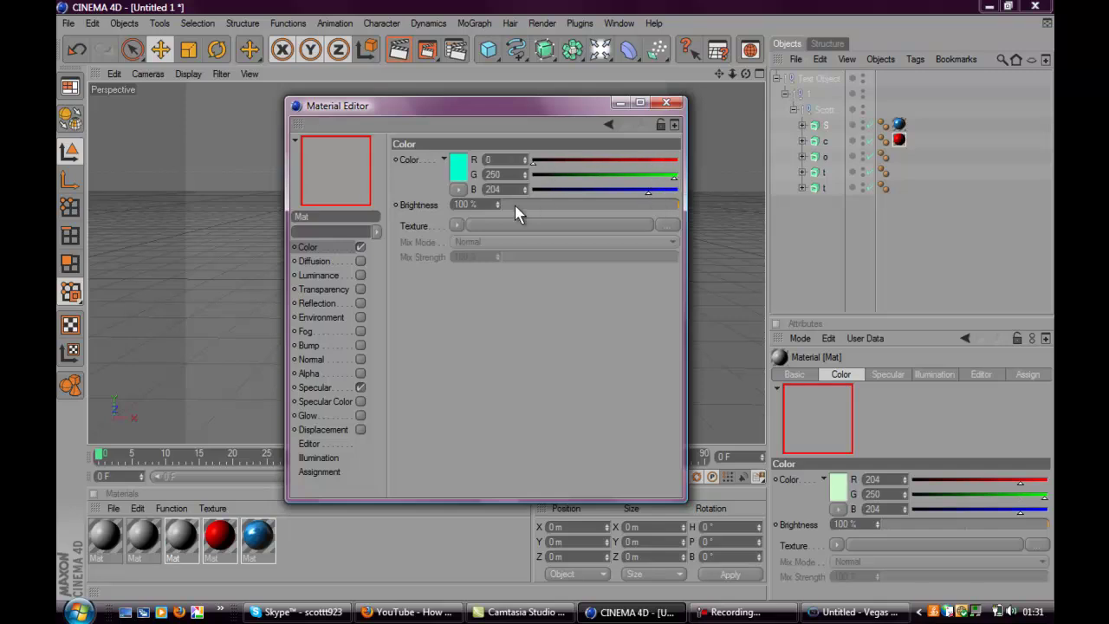
pyautogui.moveTo(589, 195); pyautogui.dragTo(488, 208)
pyautogui.click(670, 107)
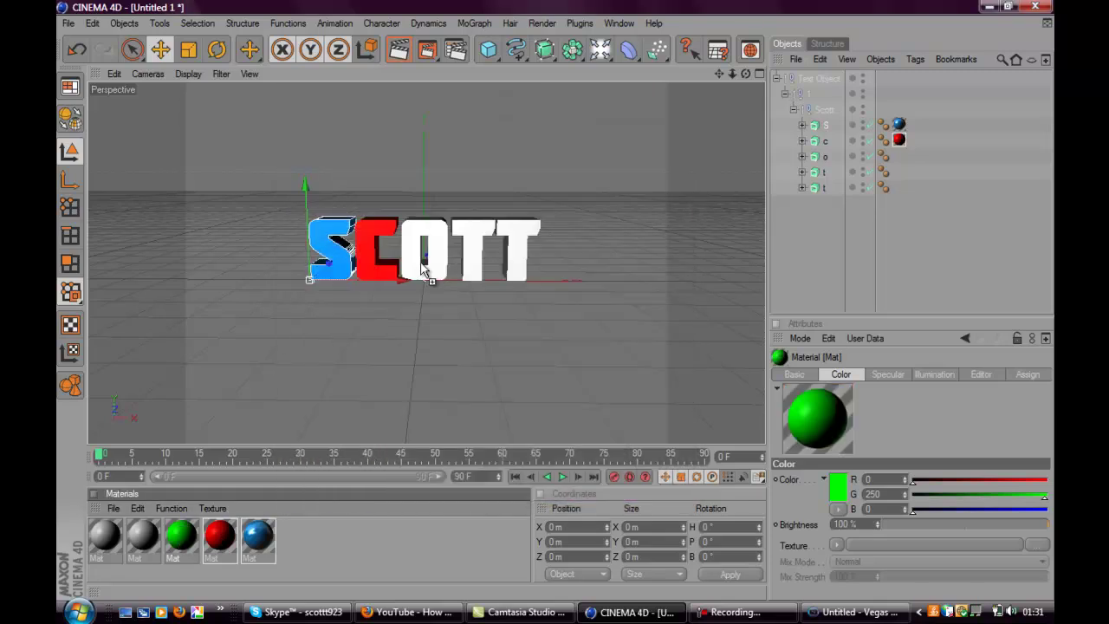
pyautogui.moveTo(433, 273); pyautogui.dragTo(433, 273)
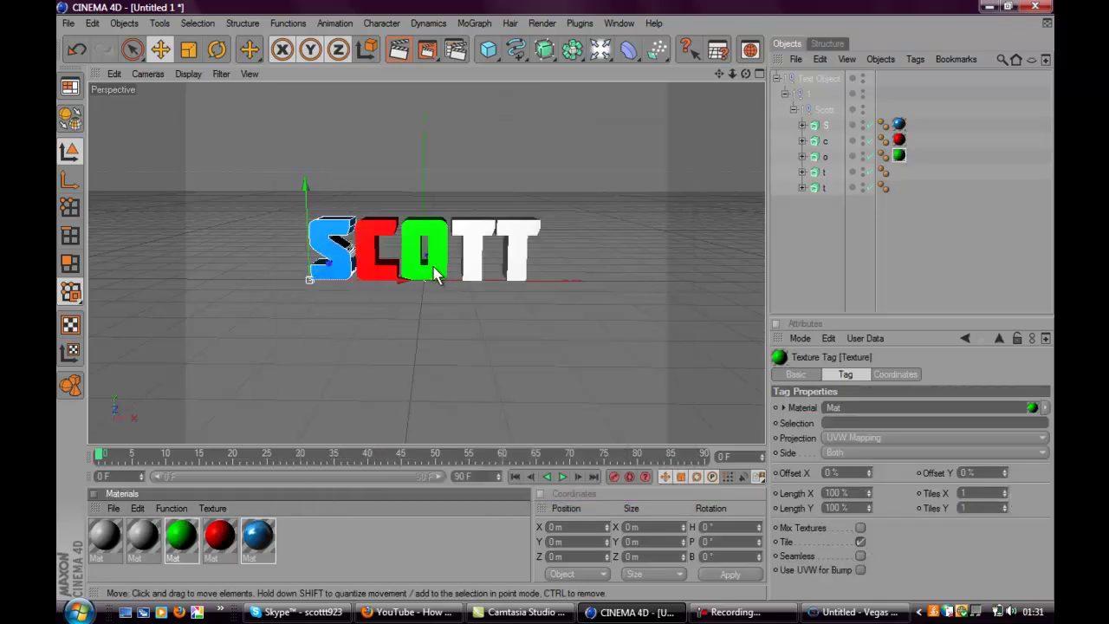
pyautogui.click(146, 537)
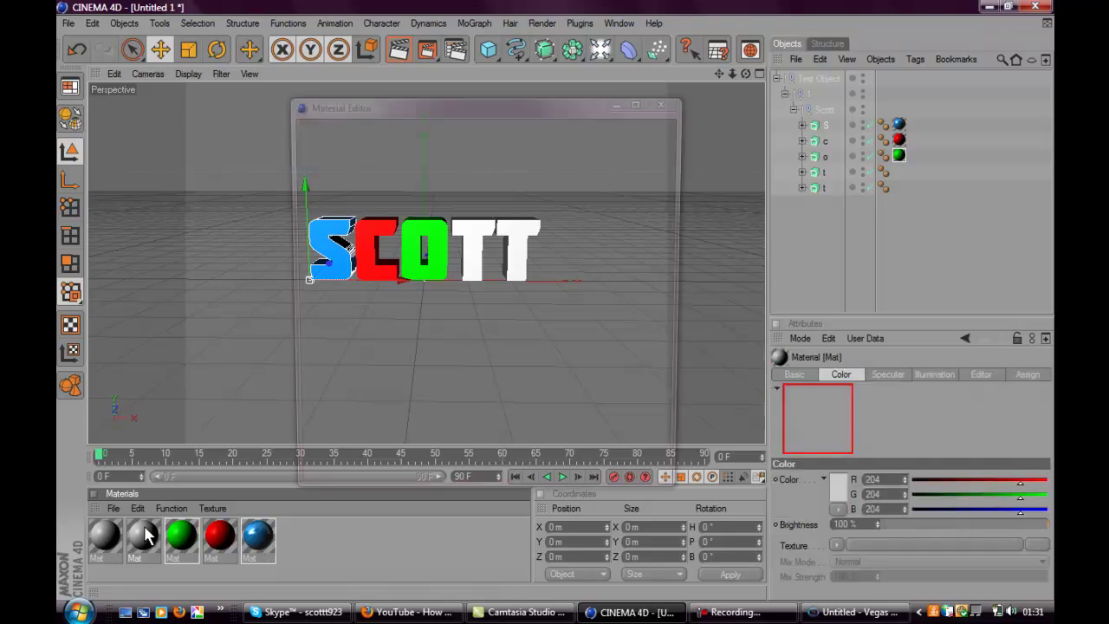
pyautogui.doubleClick(145, 538)
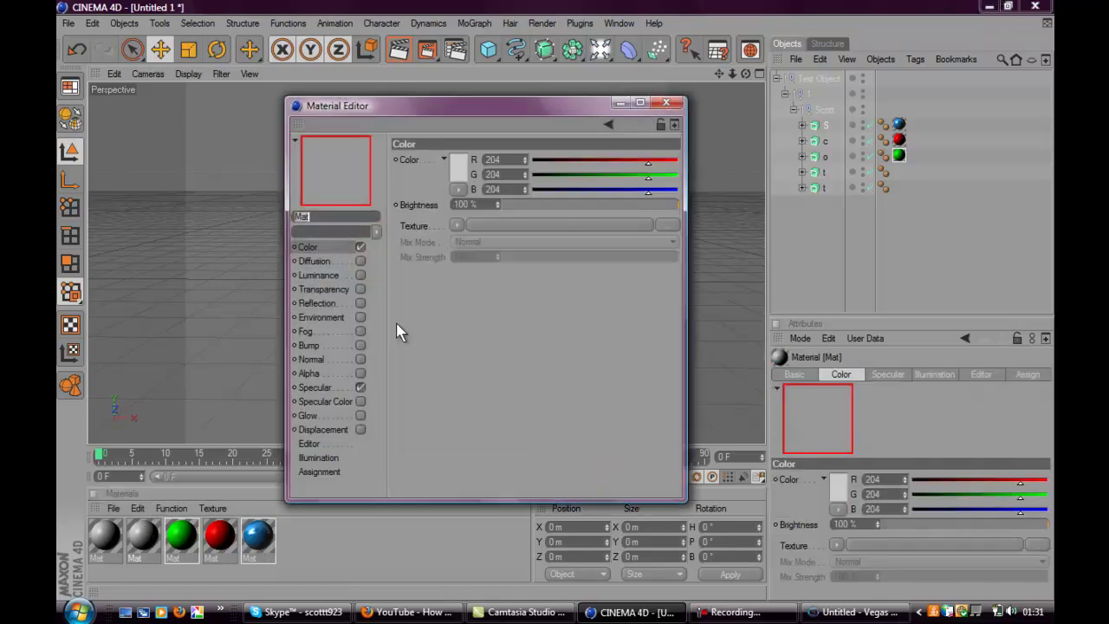
pyautogui.click(667, 102)
# Apply the existing blue material to the first letter T and the red material to the last letter T
pyautogui.moveTo(259, 532)
pyautogui.mouseDown()
pyautogui.moveTo(267, 525)
pyautogui.moveTo(270, 539)
pyautogui.mouseUp()
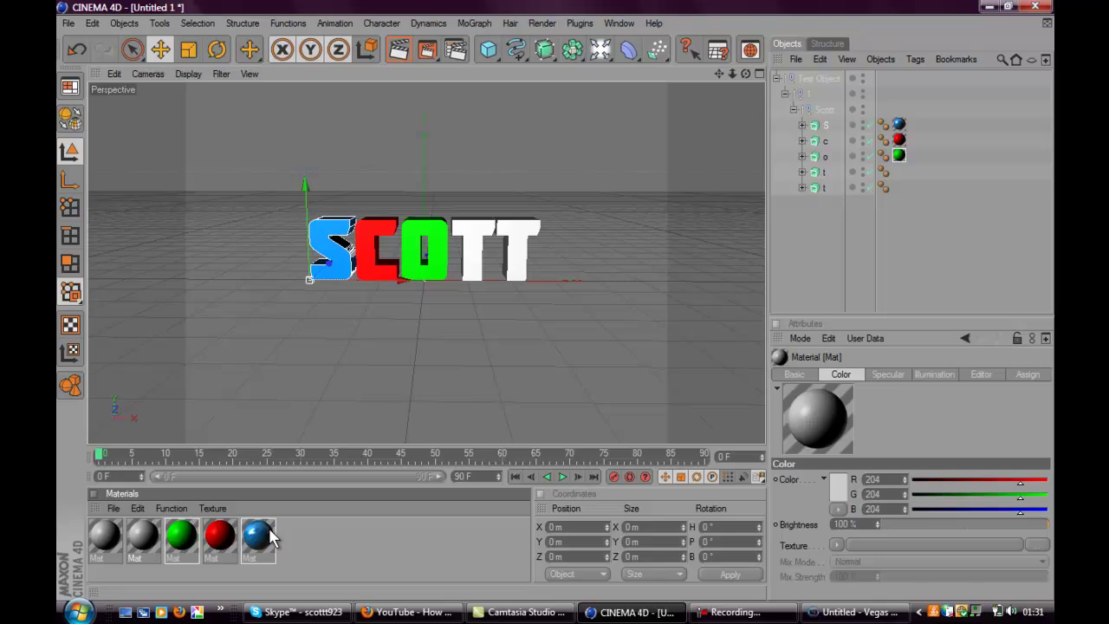
pyautogui.moveTo(479, 249); pyautogui.dragTo(479, 249)
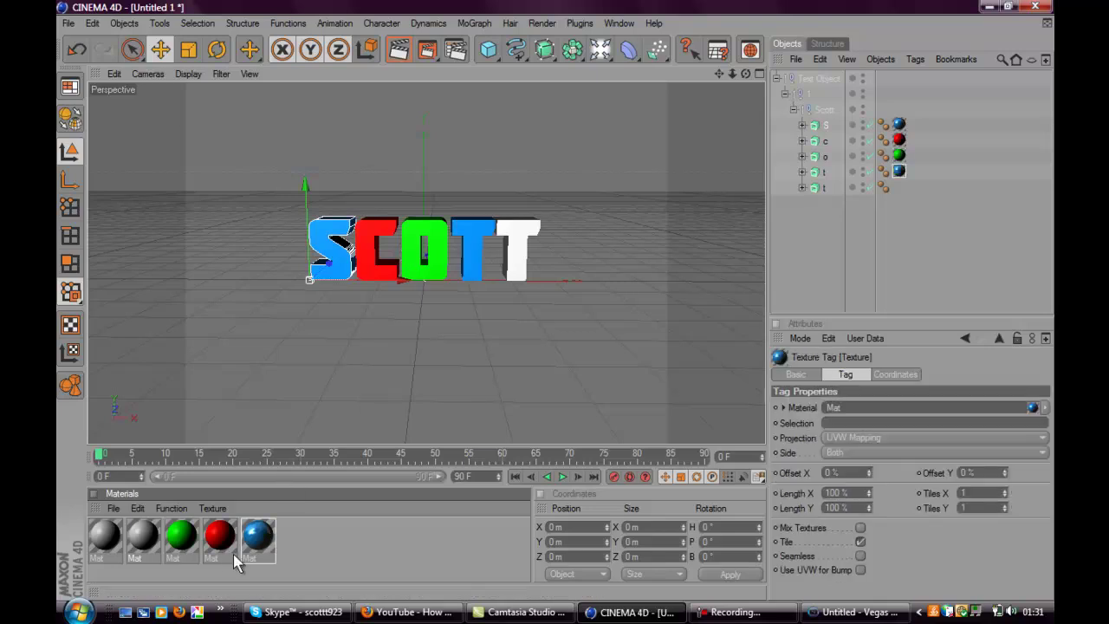
pyautogui.moveTo(223, 554); pyautogui.dragTo(483, 325)
pyautogui.moveTo(514, 255); pyautogui.dragTo(514, 250)
# Render the scene to the picture viewer to check the letter colors, close the render, and deselect everything
pyautogui.click(423, 55)
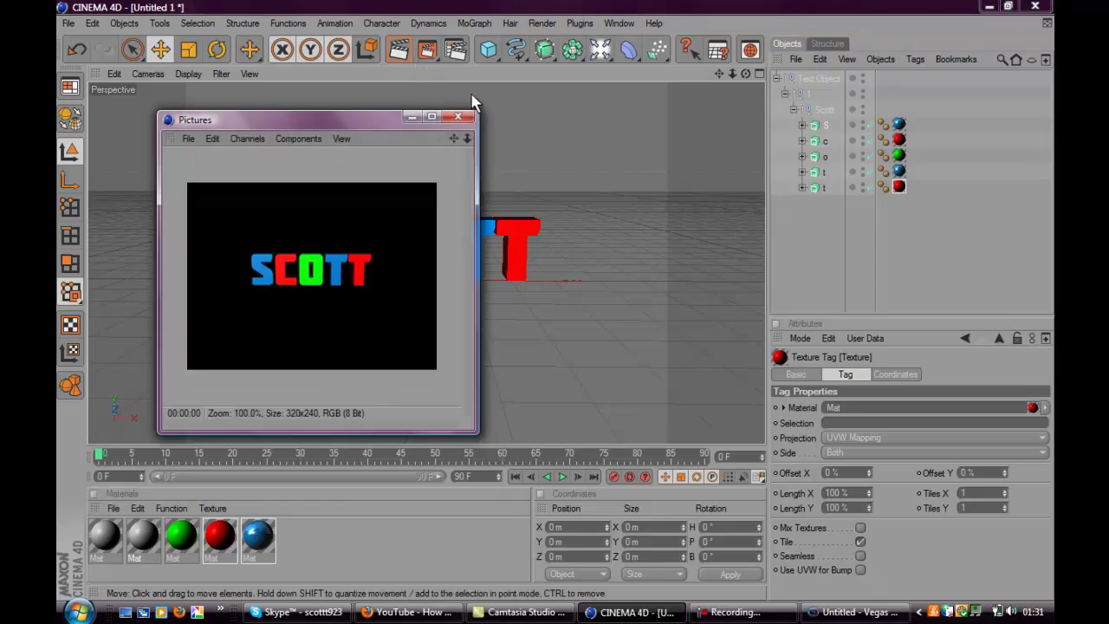
pyautogui.click(458, 118)
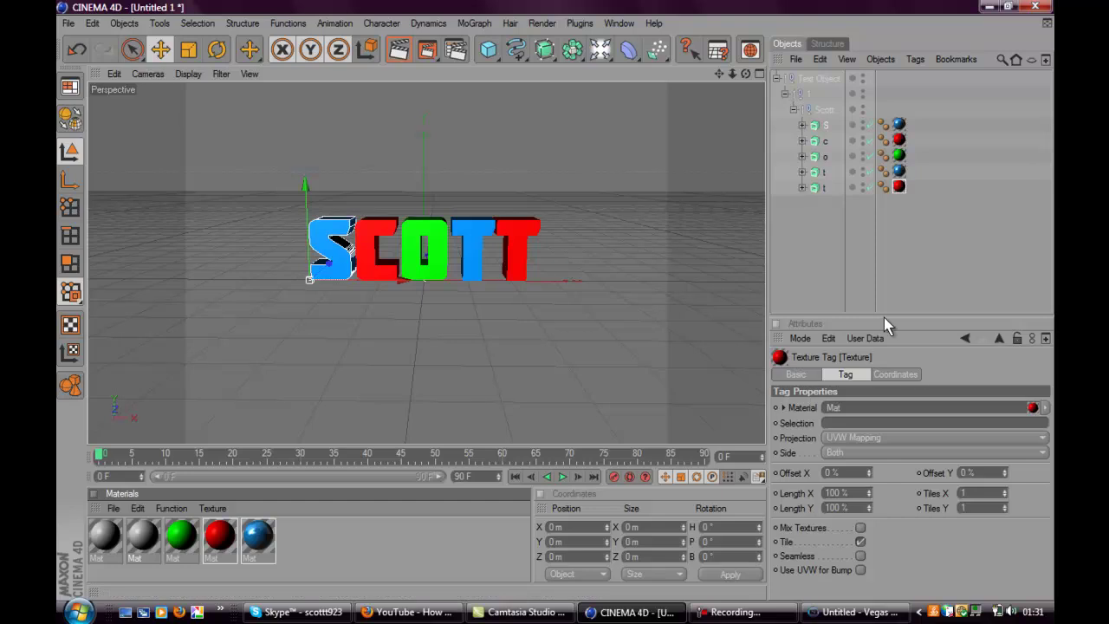
pyautogui.click(916, 305)
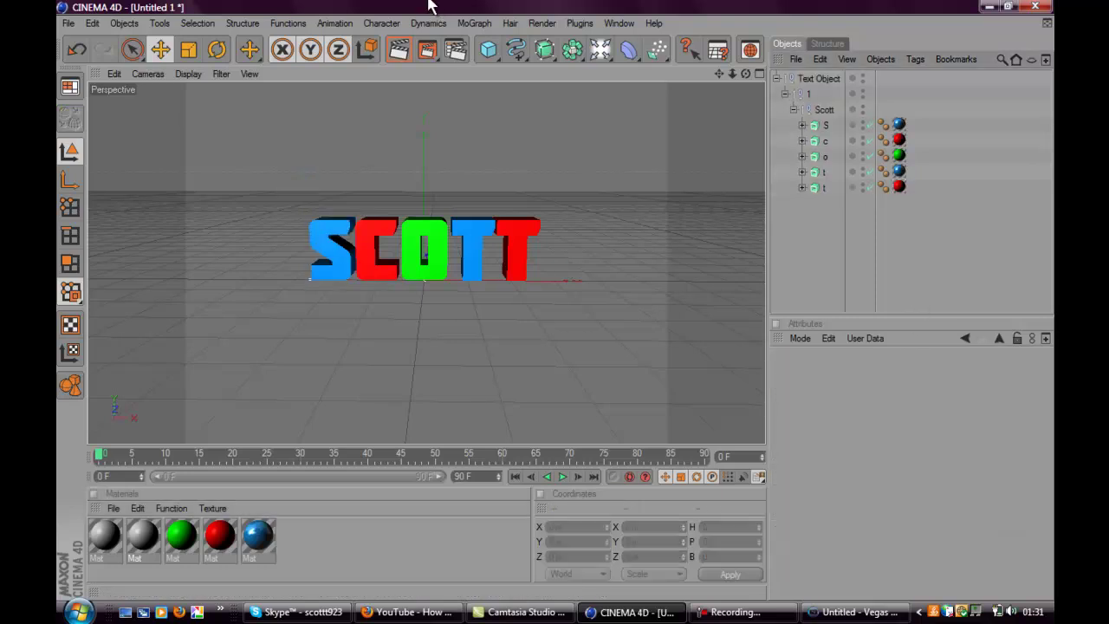
# Set the render output size to 1280 pixels wide and 720 pixels high
pyautogui.click(454, 50)
pyautogui.click(197, 57)
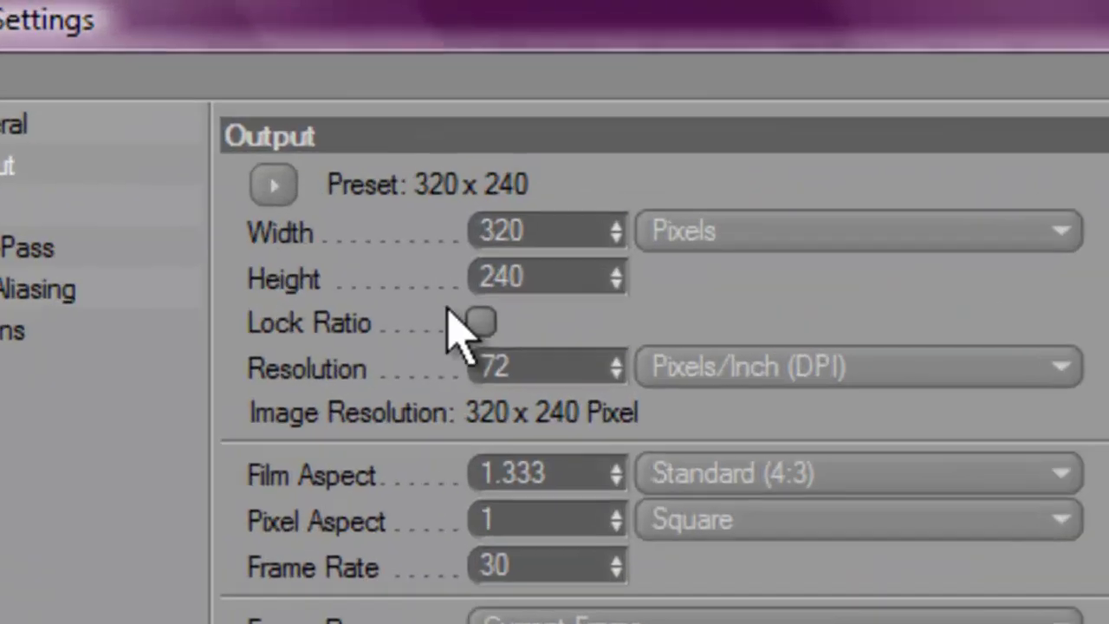
pyautogui.doubleClick(538, 245)
pyautogui.write('1280')
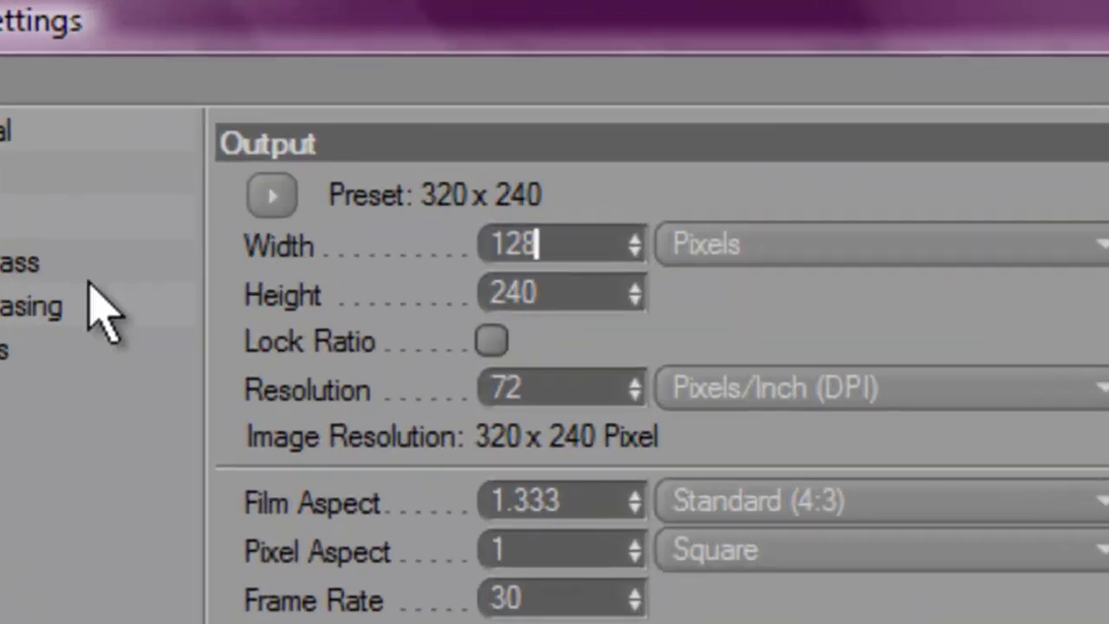
pyautogui.doubleClick(549, 280)
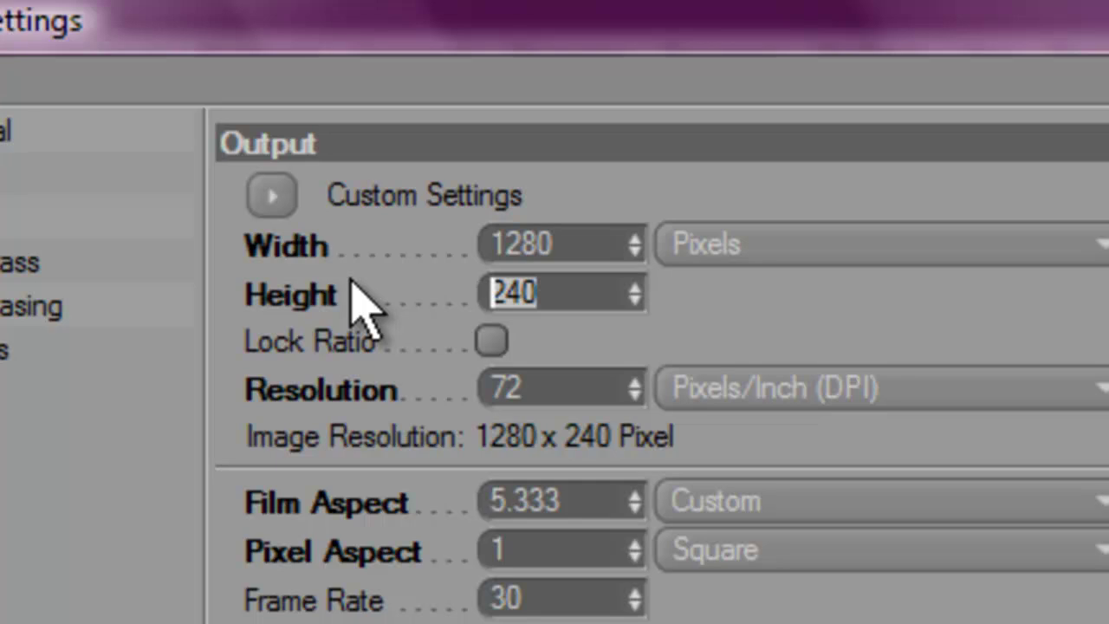
pyautogui.write('720')
pyautogui.press('Return')
pyautogui.click(740, 10)
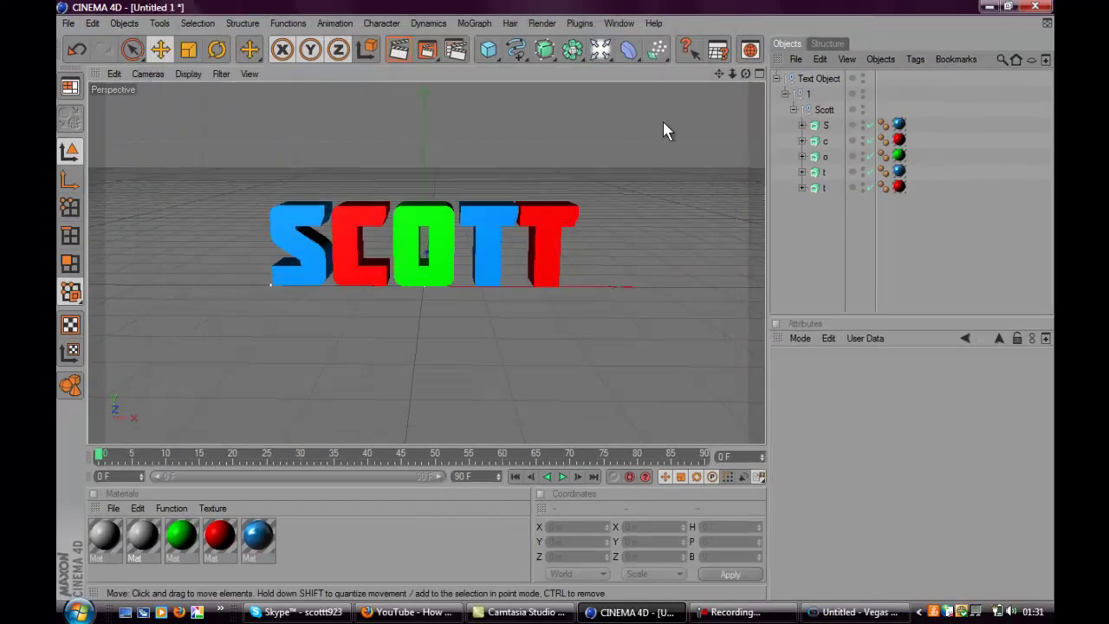
# Collapse the text's letter hierarchy and select the whole Text Object
pyautogui.moveTo(731, 78); pyautogui.dragTo(549, 304)
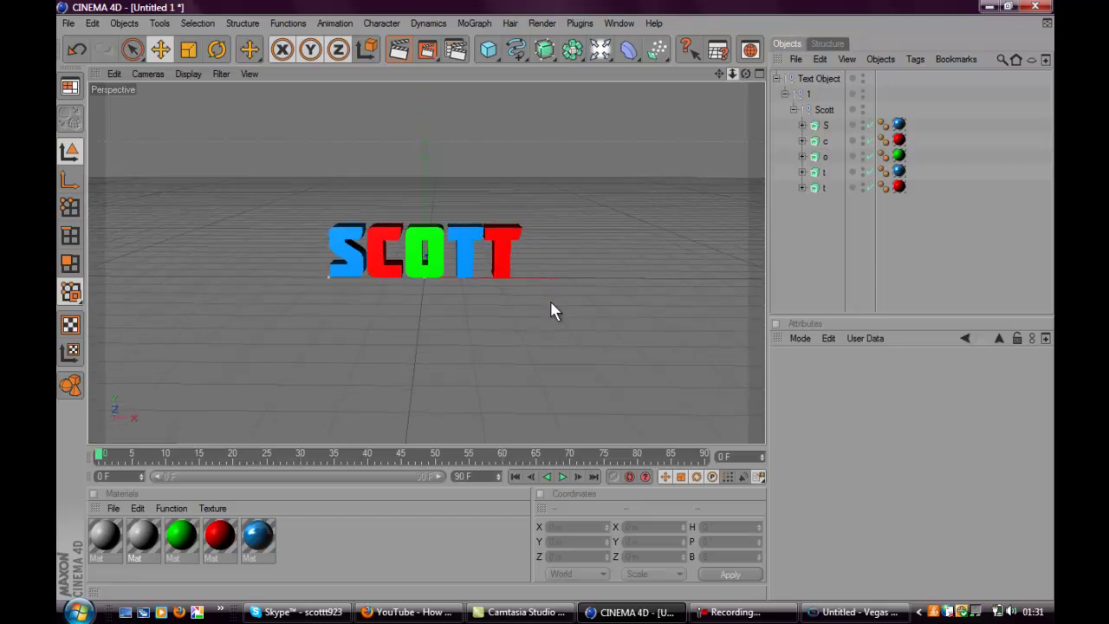
pyautogui.click(496, 263)
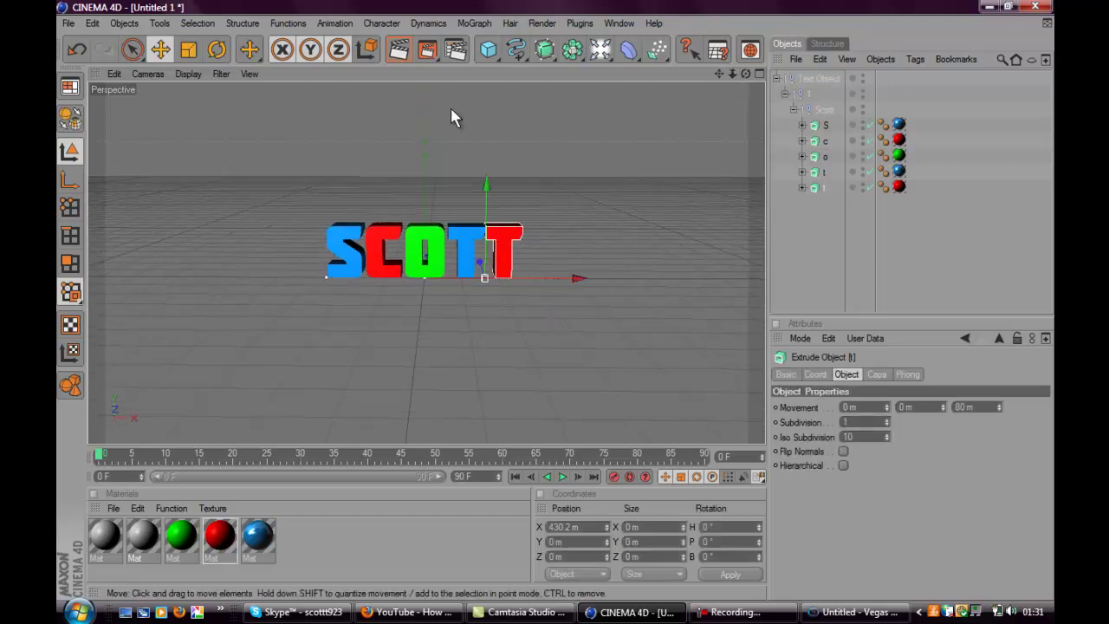
pyautogui.click(825, 125)
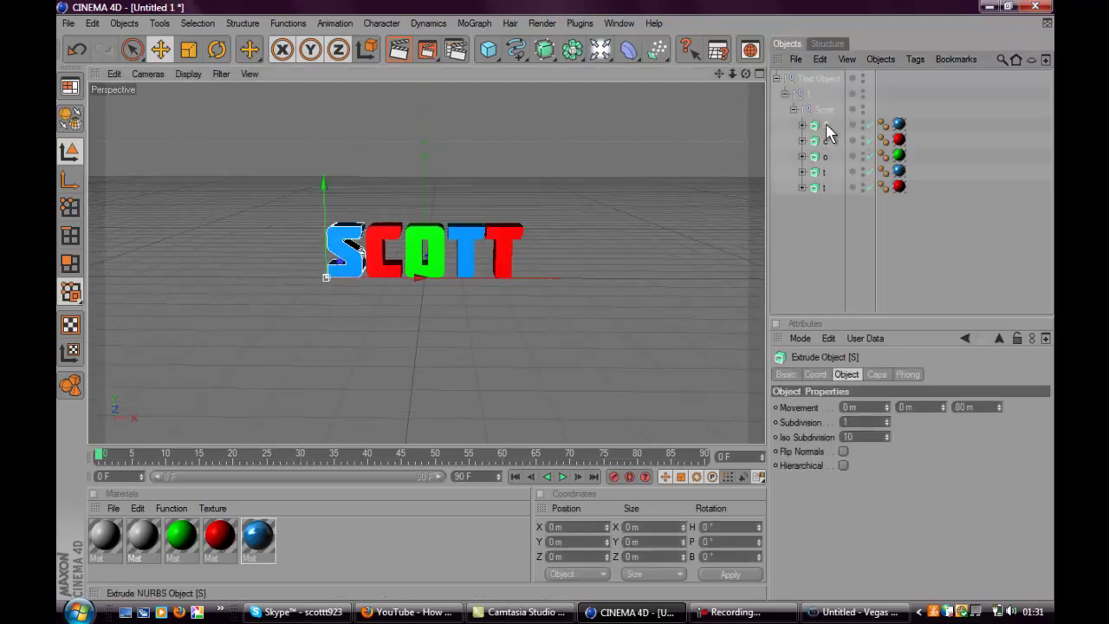
pyautogui.click(785, 93)
pyautogui.click(827, 80)
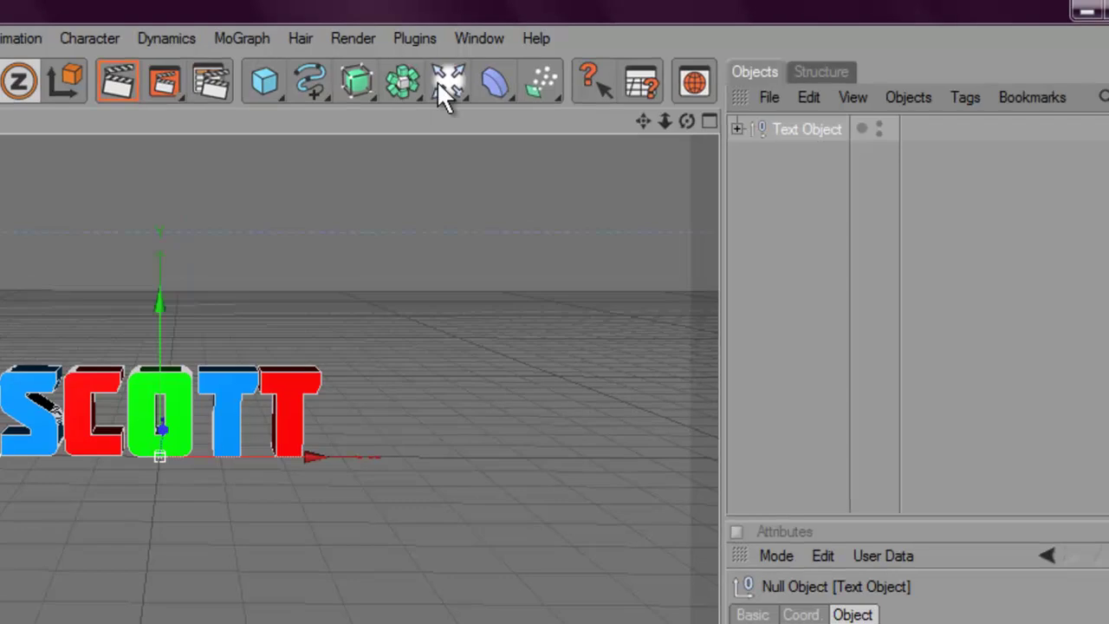
# Add a Camera object to the scene and look through it as the active scene camera
pyautogui.click(604, 48)
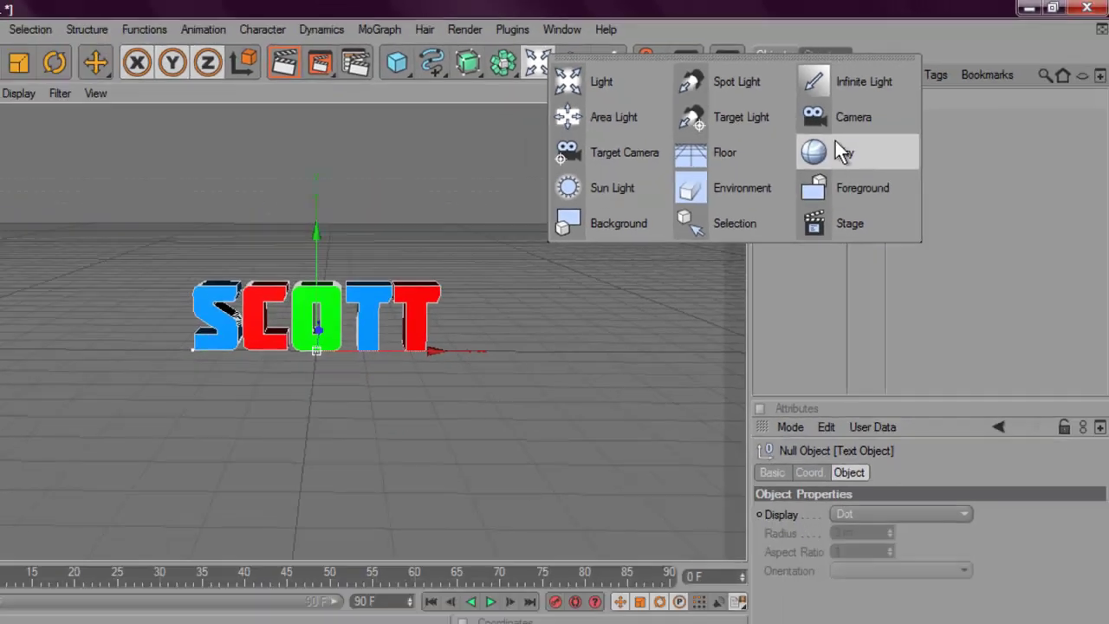
pyautogui.click(832, 117)
pyautogui.click(245, 129)
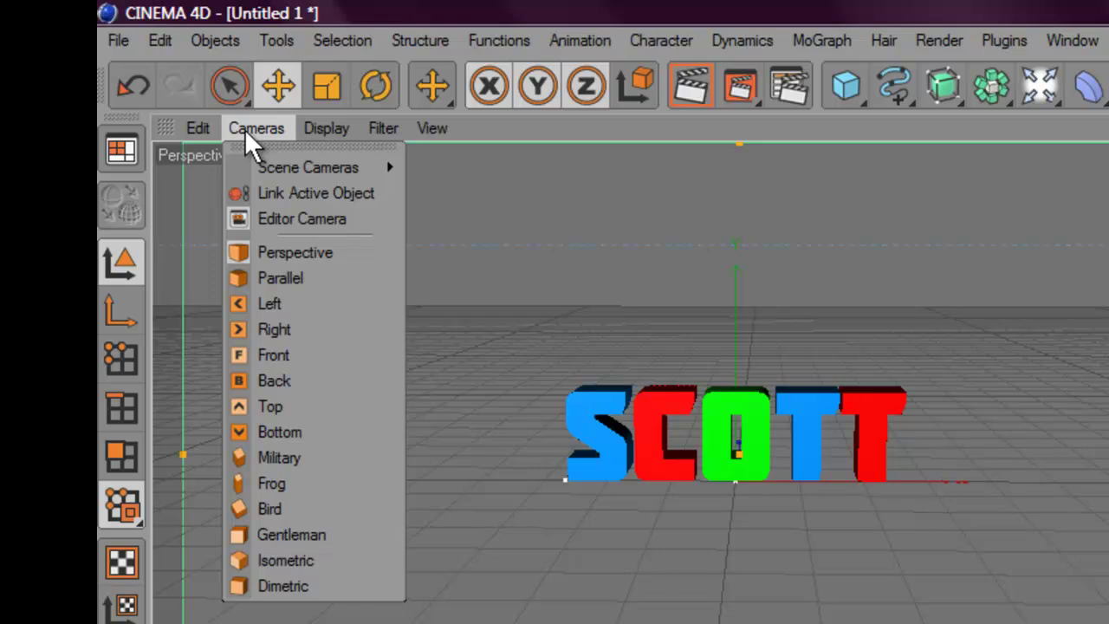
pyautogui.moveTo(302, 166)
pyautogui.click(429, 167)
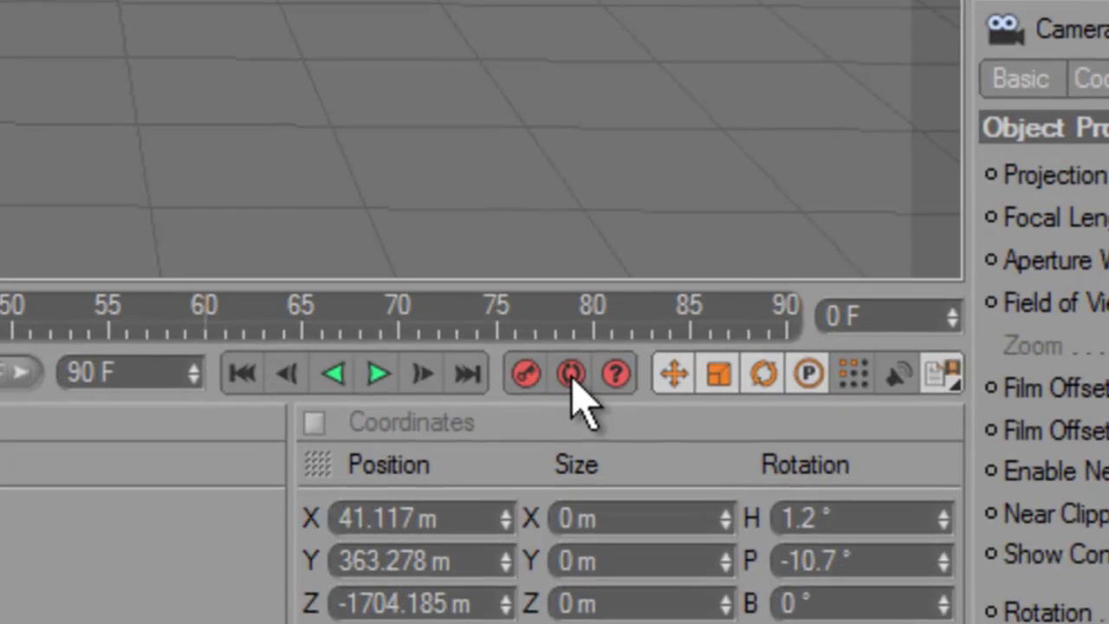
# Turn on automatic keyframing and record a keyframe for the camera at frame 0
pyautogui.click(630, 477)
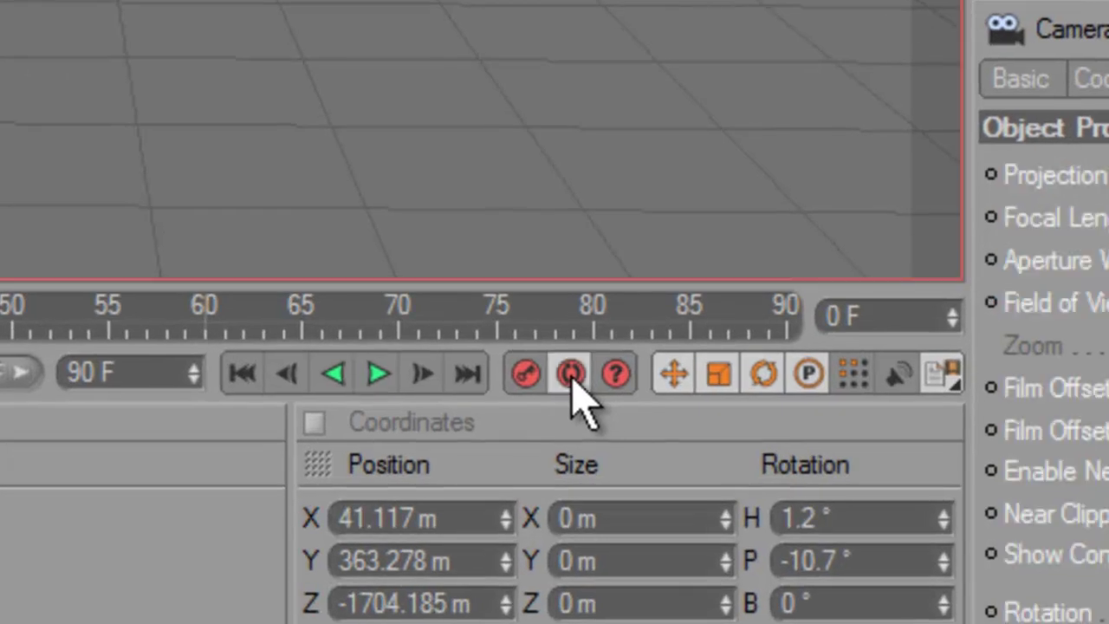
pyautogui.click(526, 374)
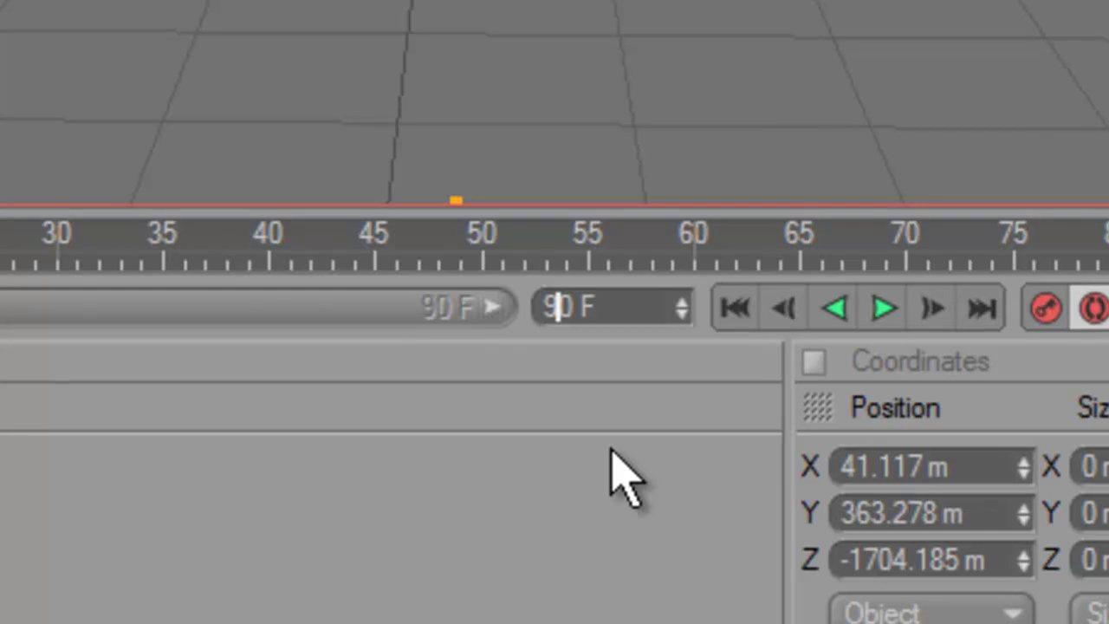
# Set the animation's end frame to 1
pyautogui.press('BackSpace')
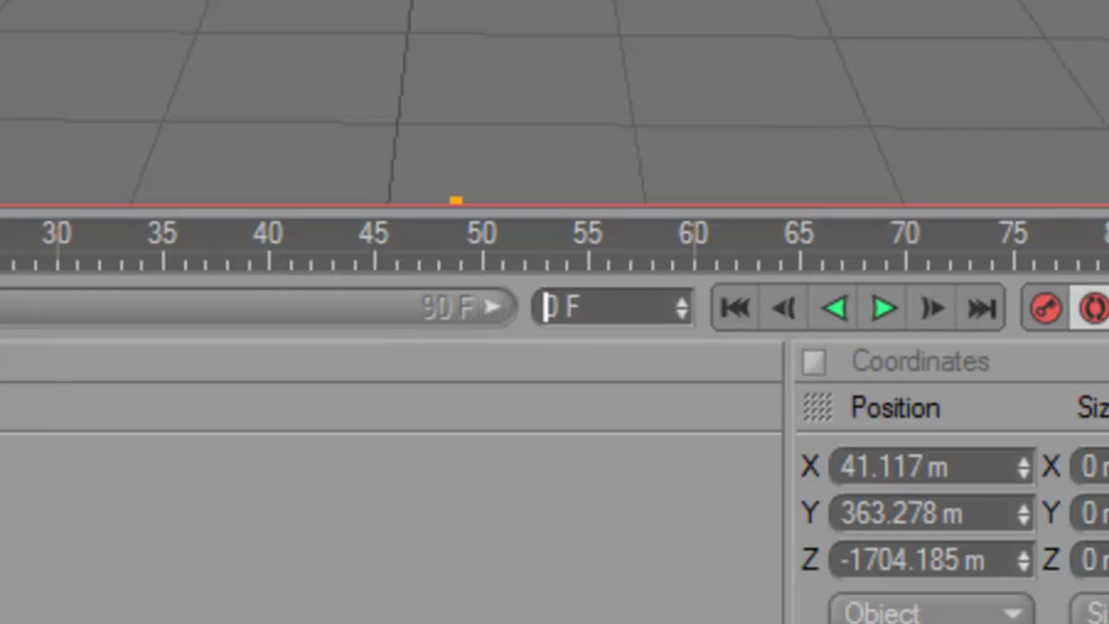
pyautogui.press('Delete')
pyautogui.write('1')
pyautogui.press('Return')
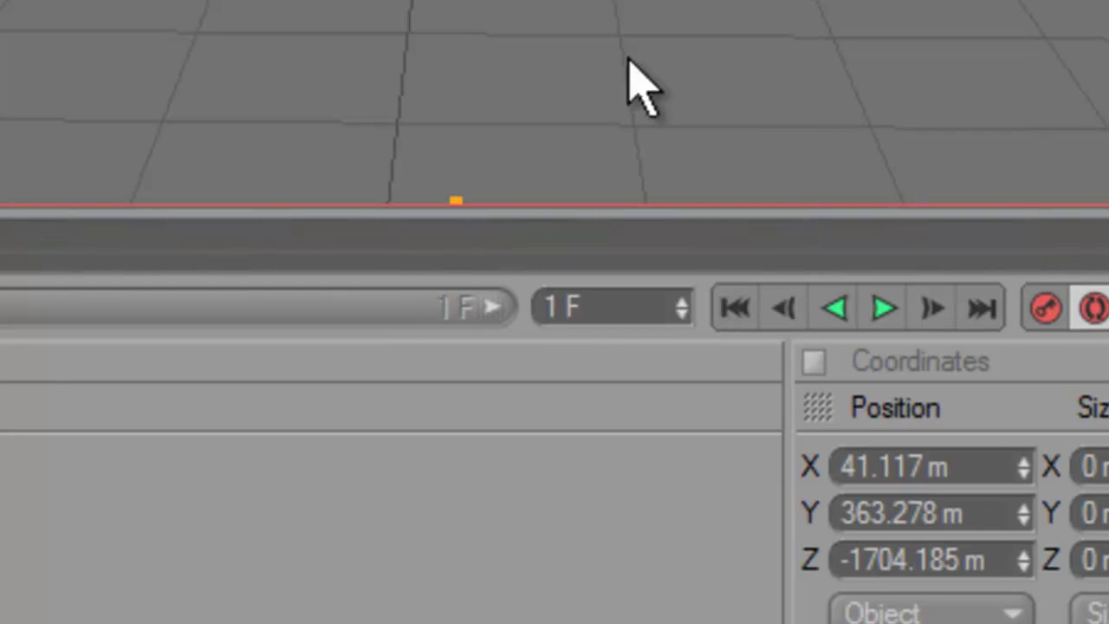
# Set the animation's end frame to 30 and extend the preview range to cover all 30 frames
pyautogui.moveTo(604, 309); pyautogui.dragTo(572, 309)
pyautogui.press('Home')
pyautogui.press('BackSpace')
pyautogui.write('30')
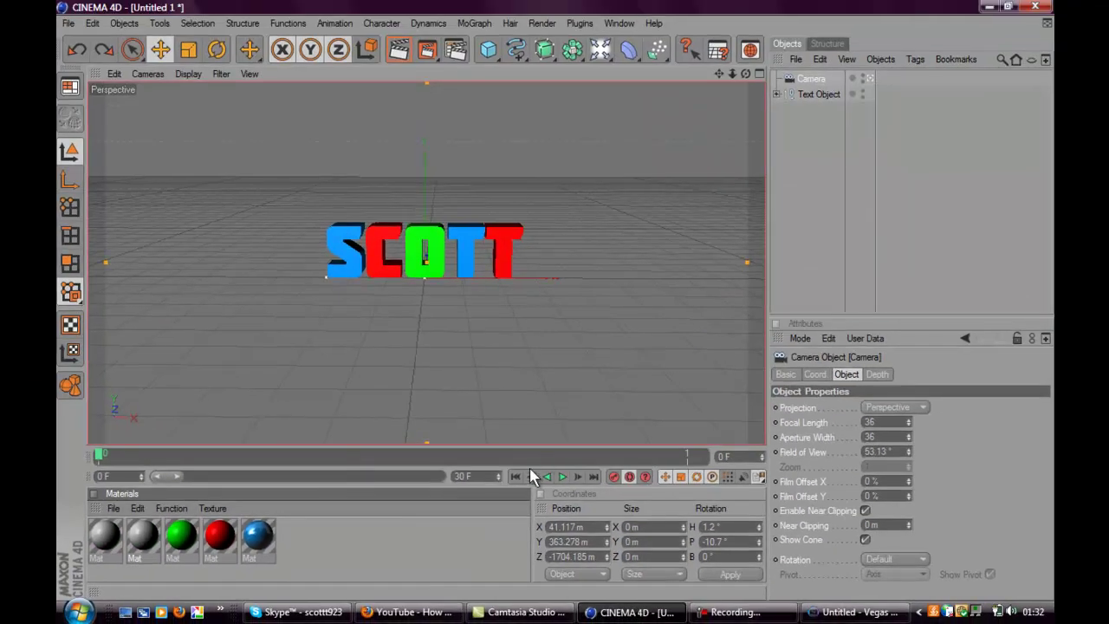
pyautogui.click(530, 473)
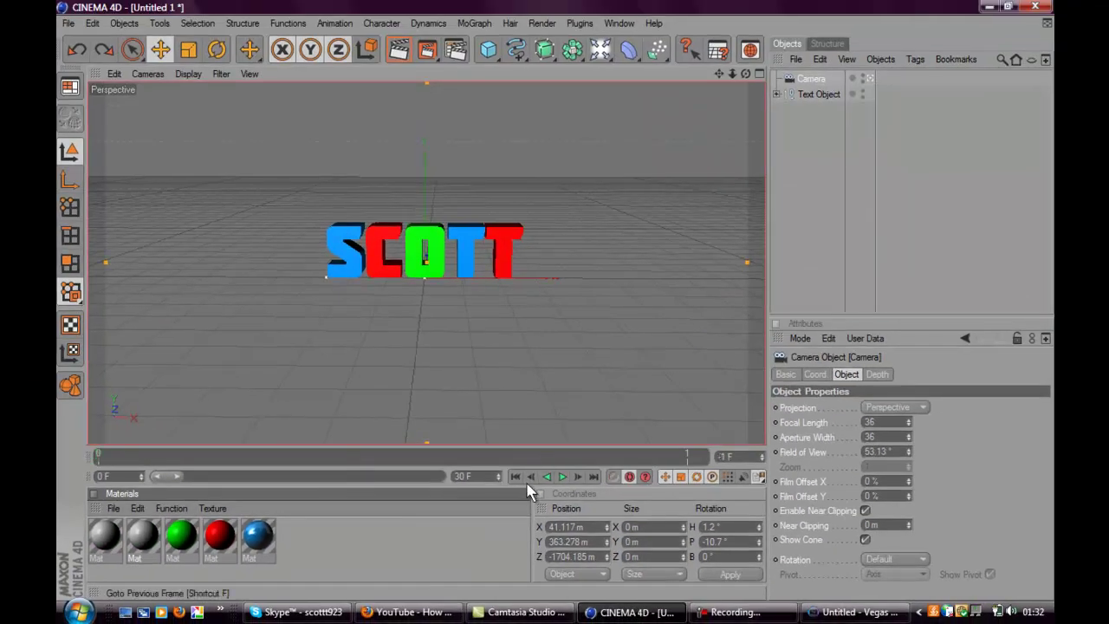
pyautogui.moveTo(171, 474); pyautogui.dragTo(444, 476)
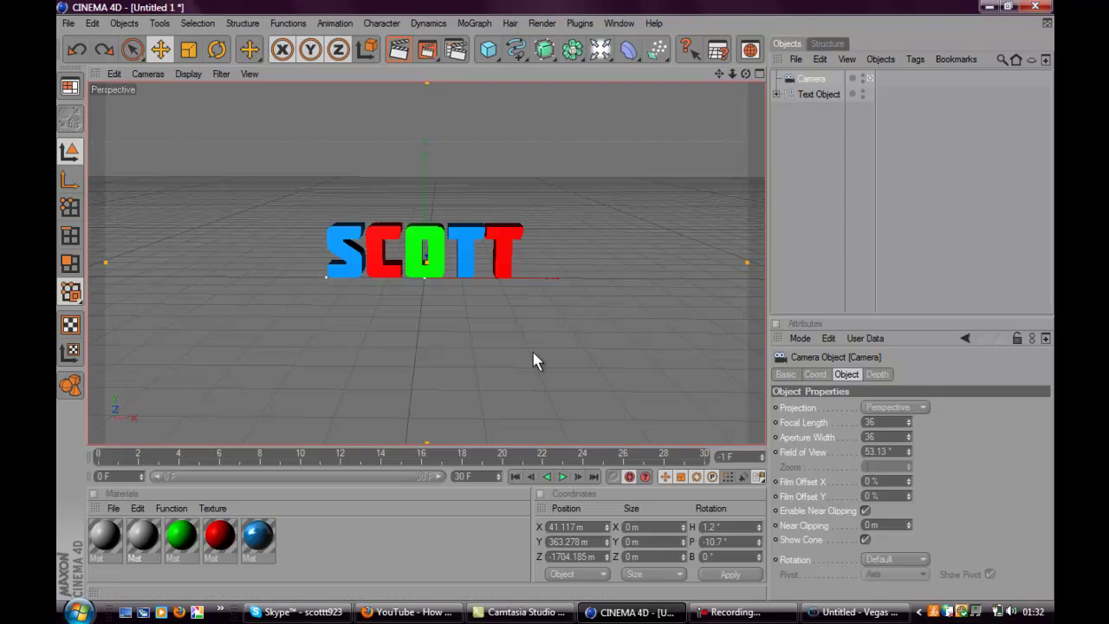
# Toggle automatic keyframing off and on, reselect the scene camera for the view, and switch automatic keyframing off
pyautogui.click(629, 476)
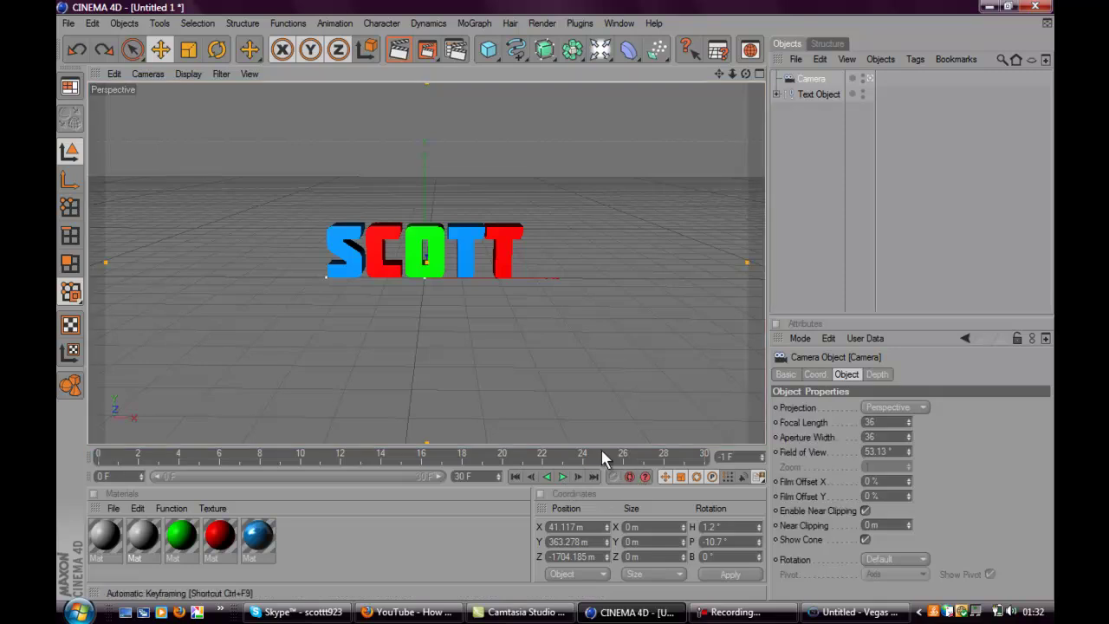
pyautogui.click(629, 475)
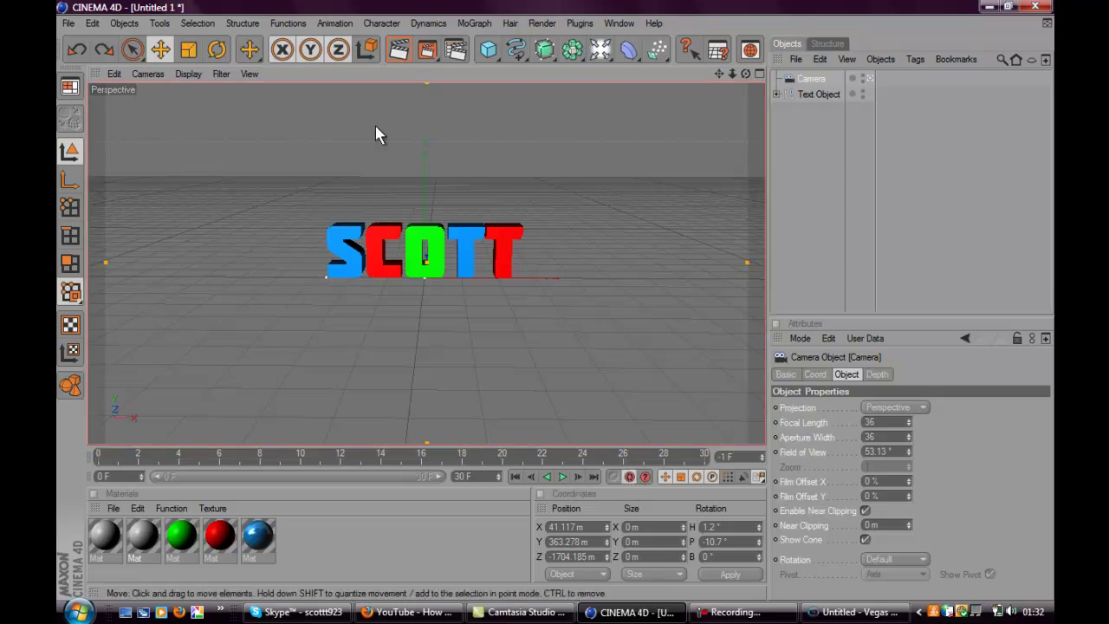
pyautogui.click(147, 74)
pyautogui.moveTo(178, 94)
pyautogui.click(242, 103)
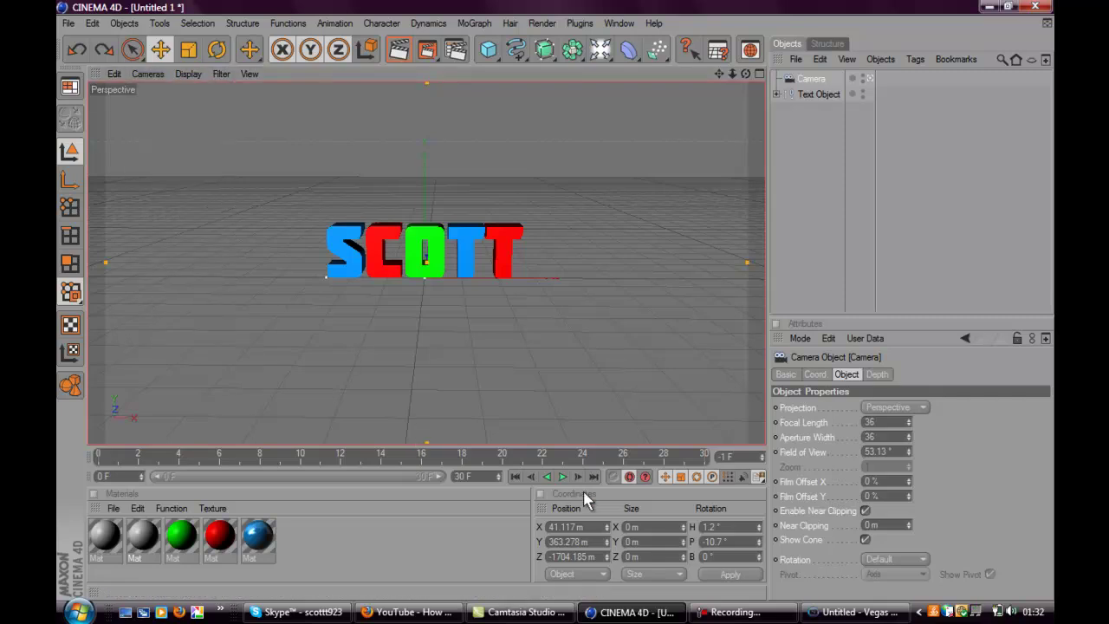
pyautogui.click(645, 476)
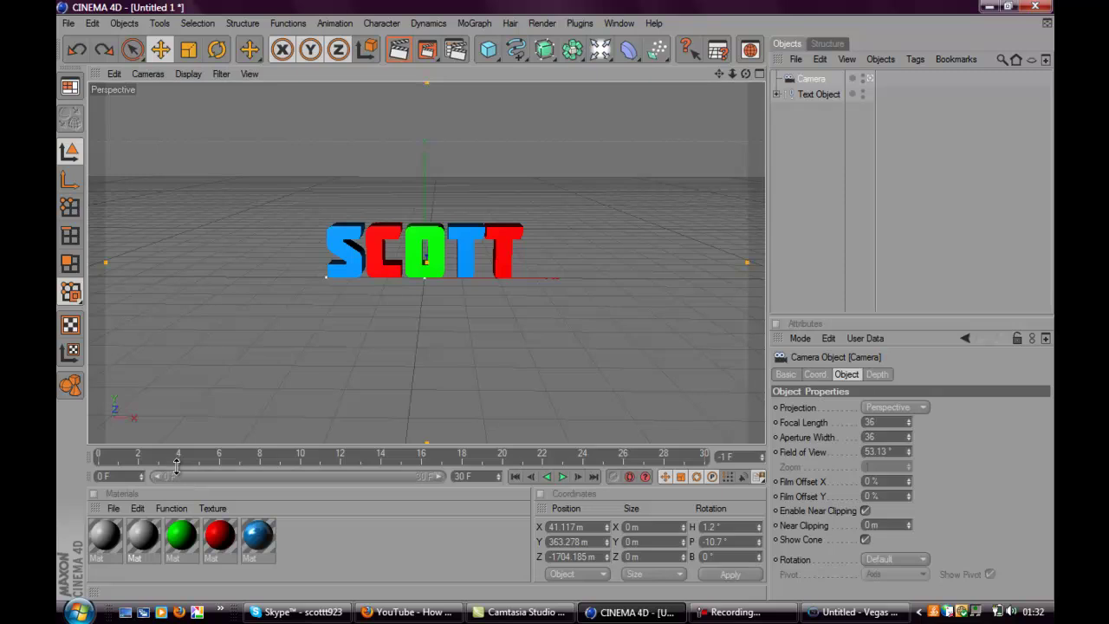
# Return to frame 0, turn on automatic keyframing, and record a keyframe for the camera there
pyautogui.click(124, 459)
pyautogui.moveTo(124, 459); pyautogui.dragTo(84, 460)
pyautogui.click(76, 49)
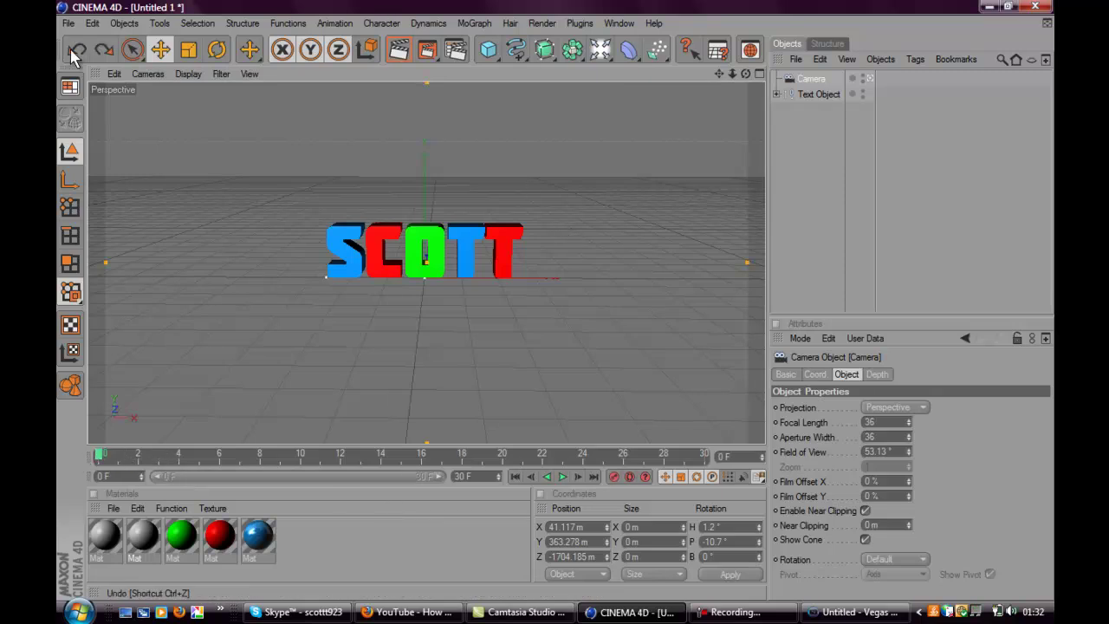
pyautogui.click(629, 479)
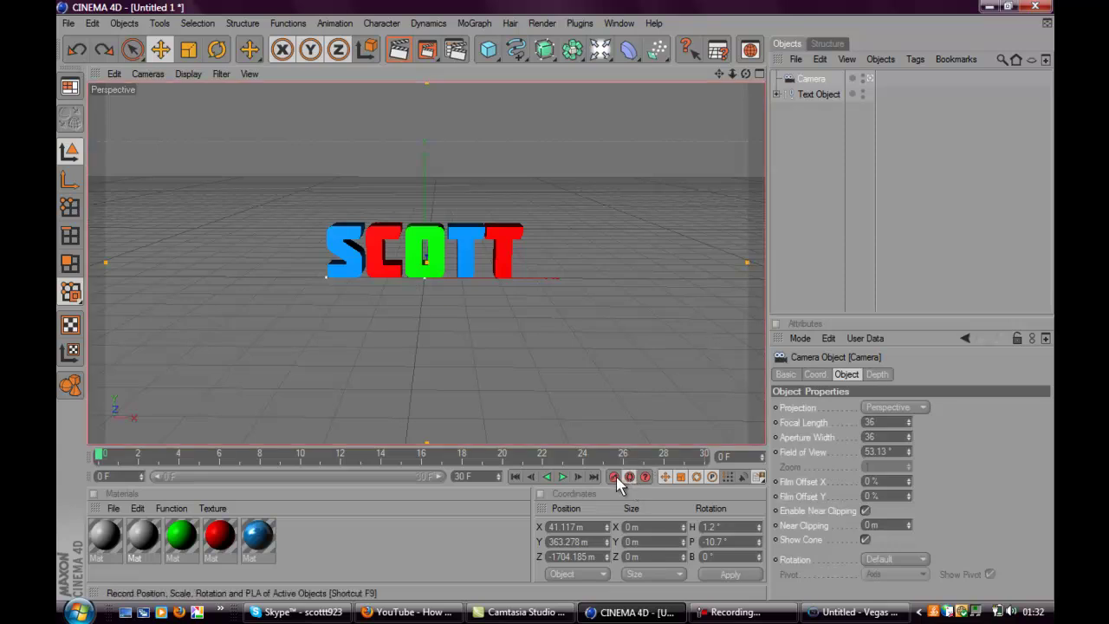
pyautogui.press('F8')
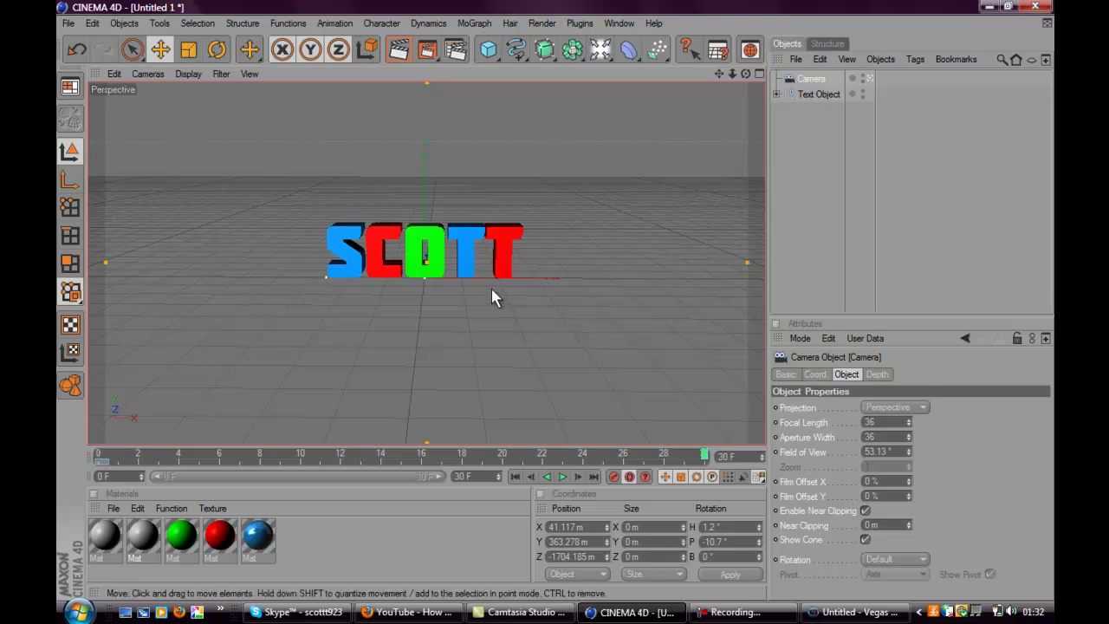
# Rotate the whole Text Object about its vertical axis to a heading of about -358° at frame 30
pyautogui.click(217, 52)
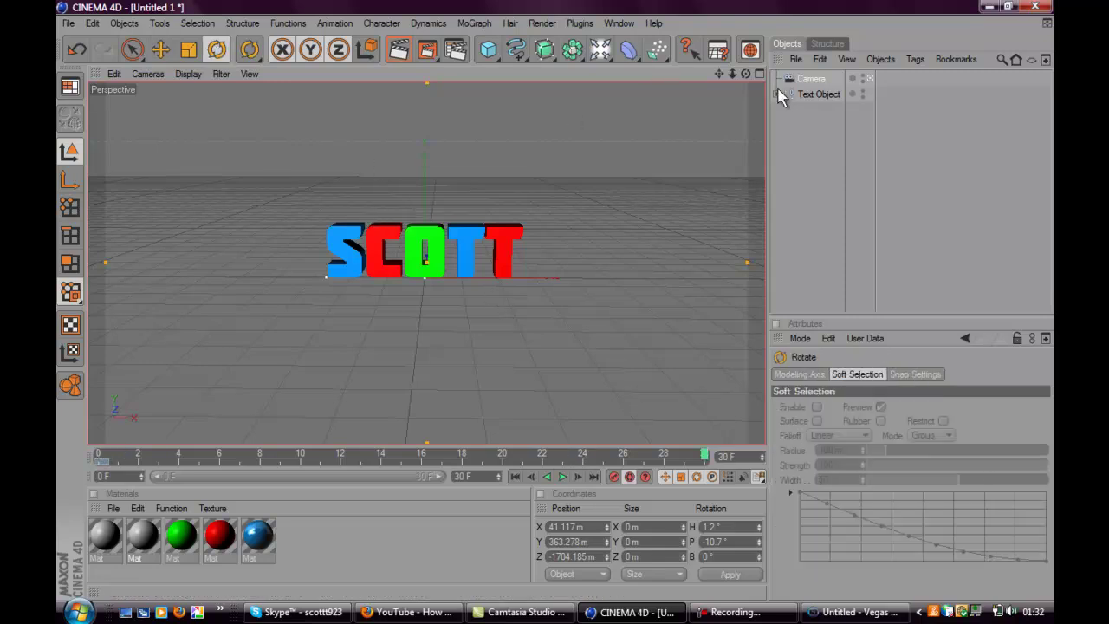
pyautogui.click(801, 93)
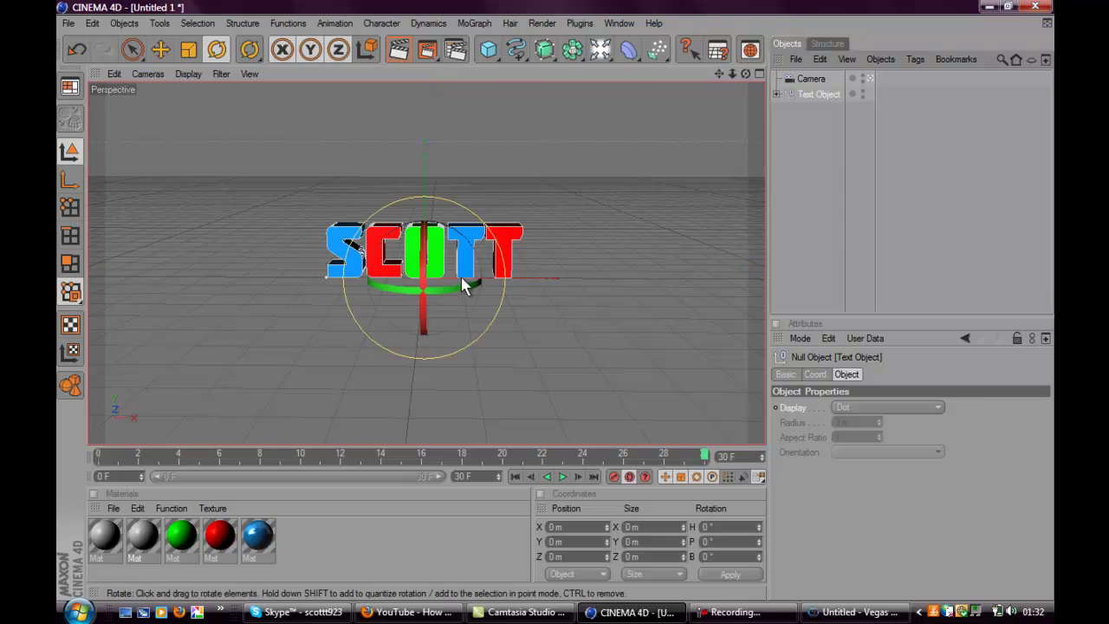
pyautogui.moveTo(467, 283); pyautogui.dragTo(638, 330)
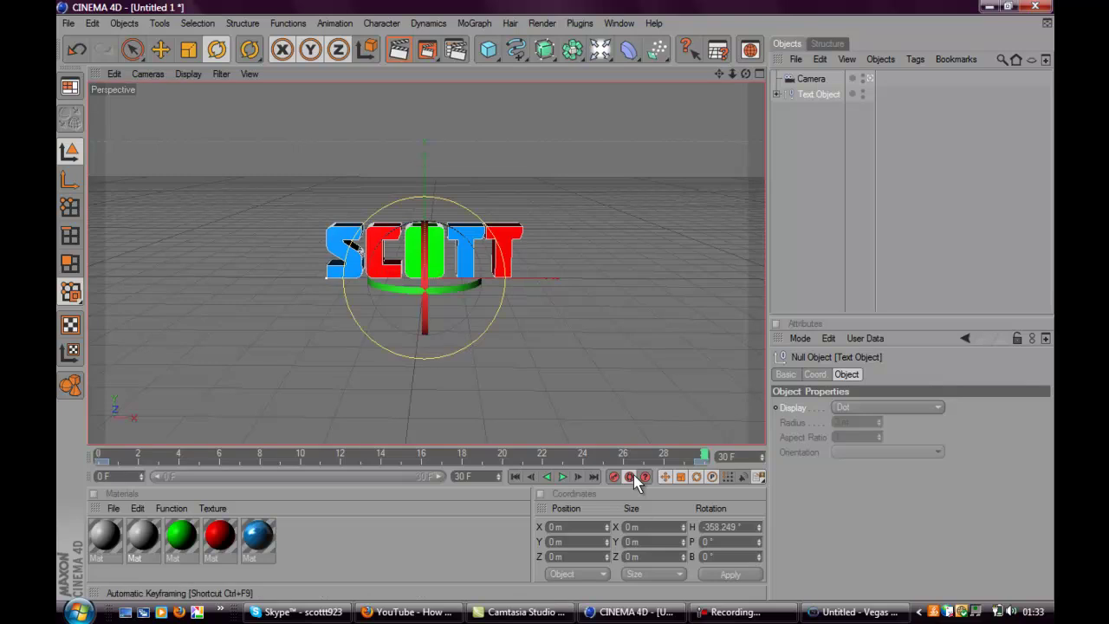
# Play the spin animation from the first frame twice to check it, and return to frame 0
pyautogui.click(515, 477)
pyautogui.click(561, 478)
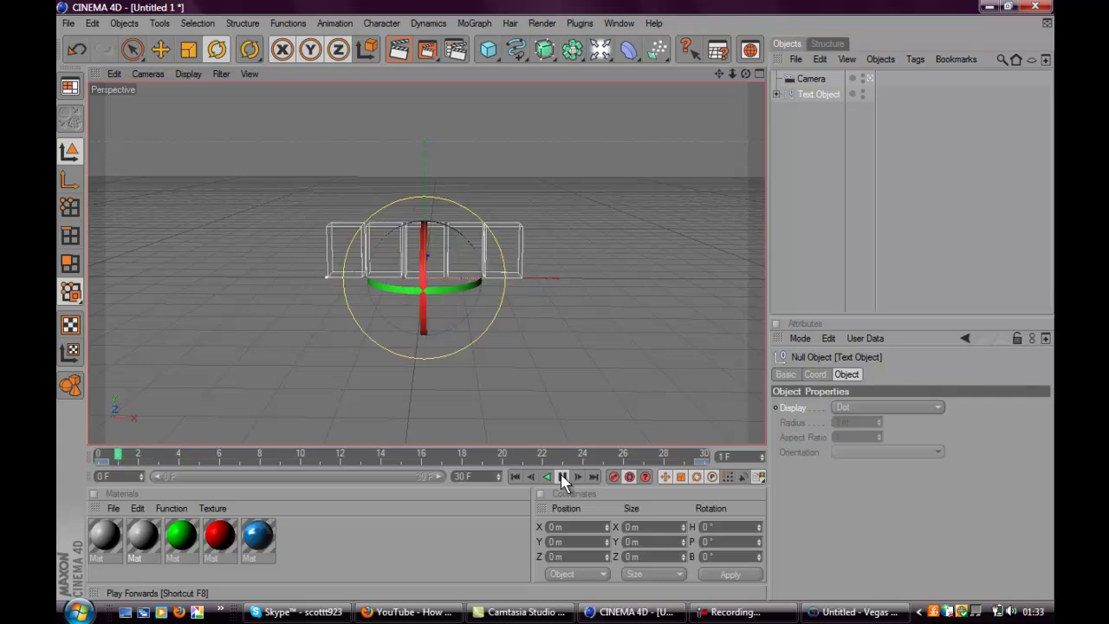
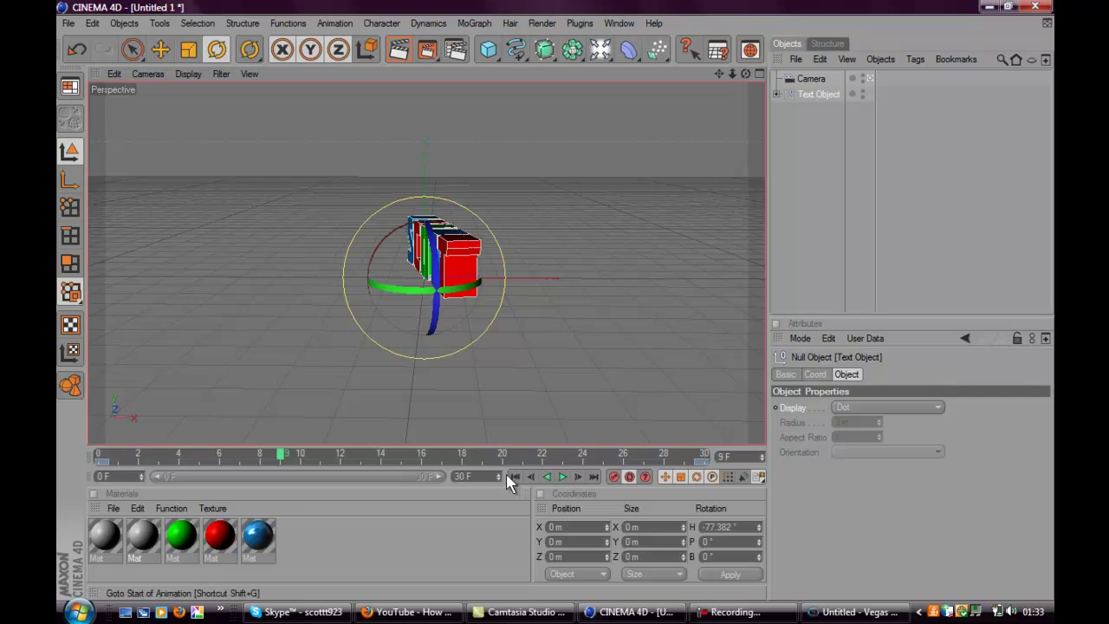
pyautogui.click(515, 477)
pyautogui.click(561, 478)
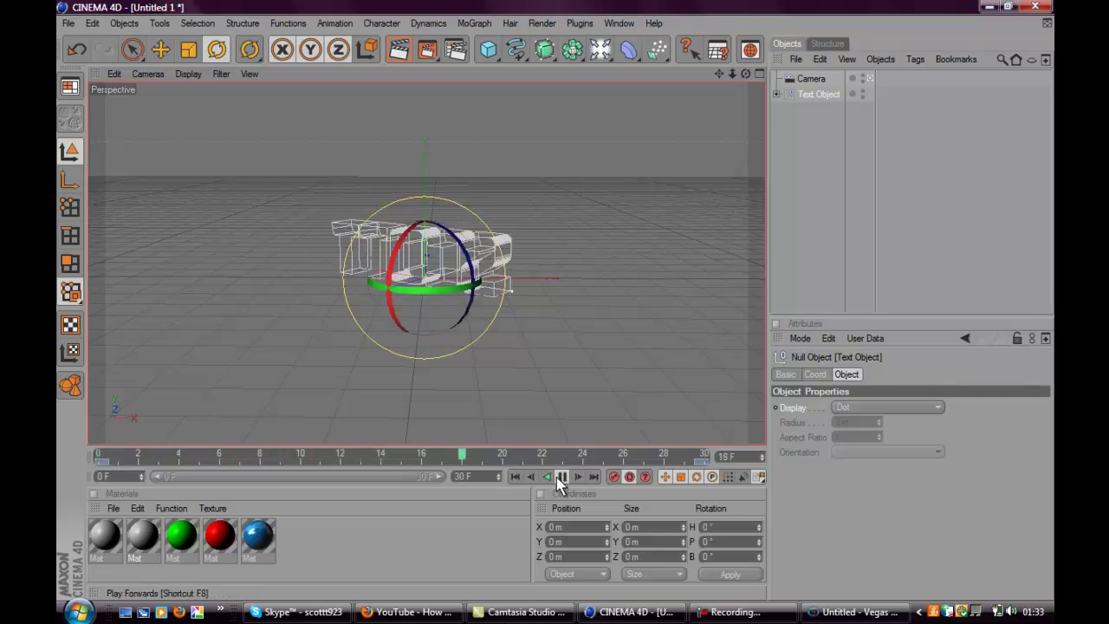
pyautogui.click(561, 478)
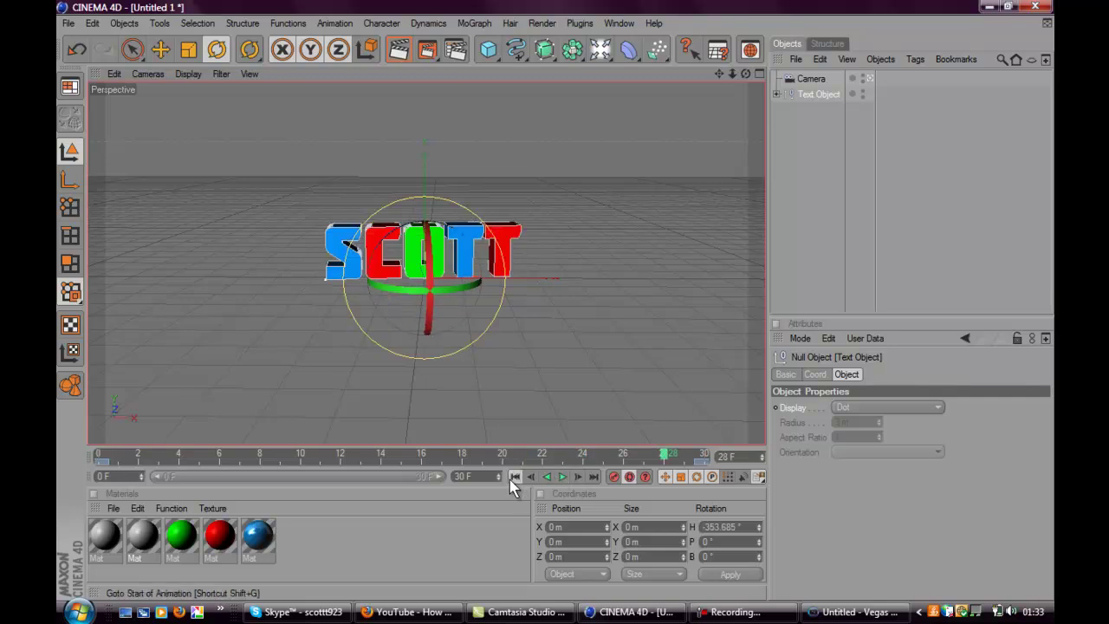
pyautogui.click(514, 478)
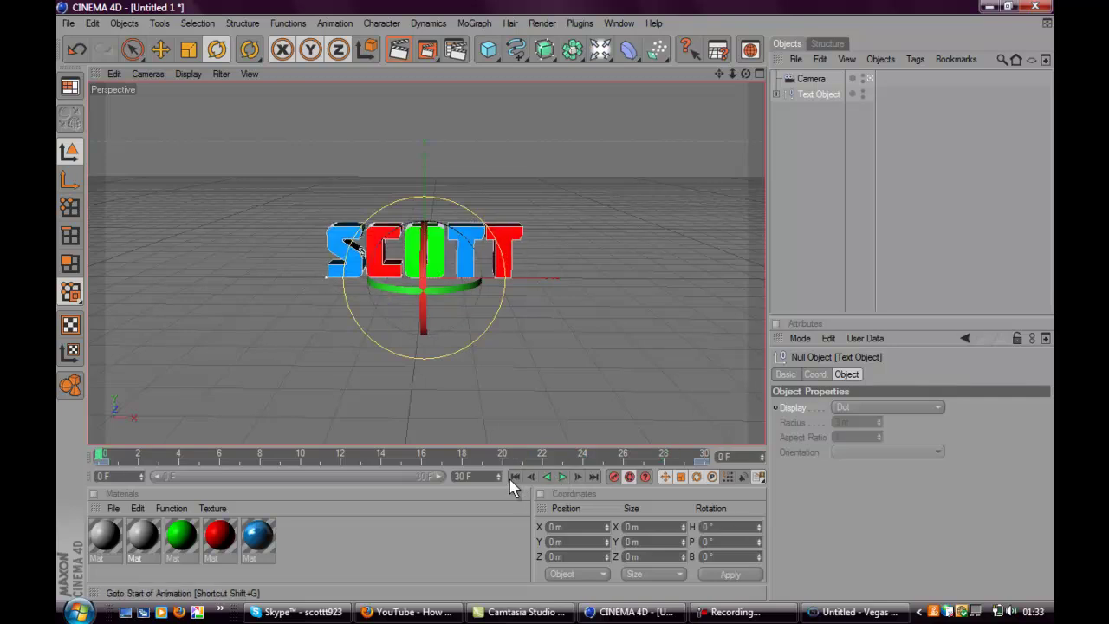
# In the render output settings, set the end frame to 30 and the frame range to All Frames
pyautogui.click(464, 62)
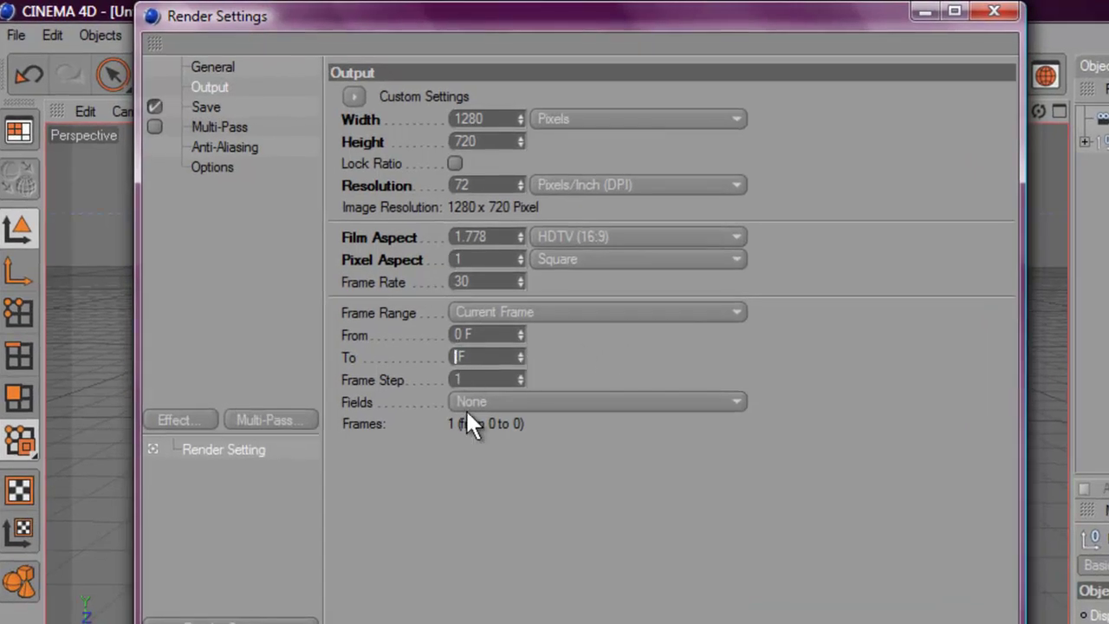
pyautogui.write('30')
pyautogui.press('Return')
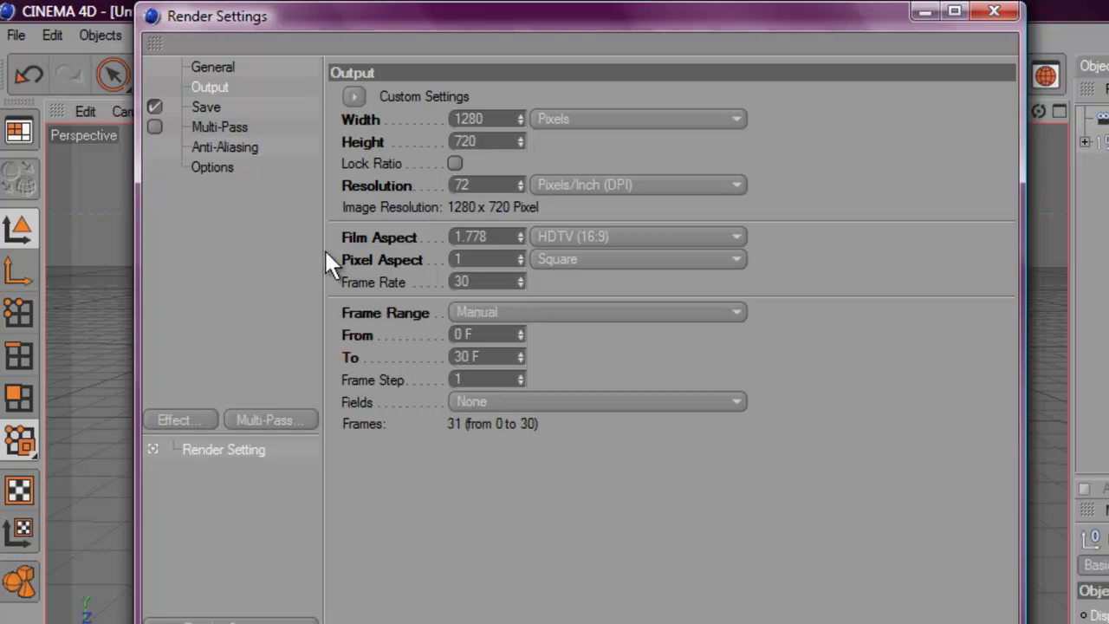
pyautogui.click(500, 310)
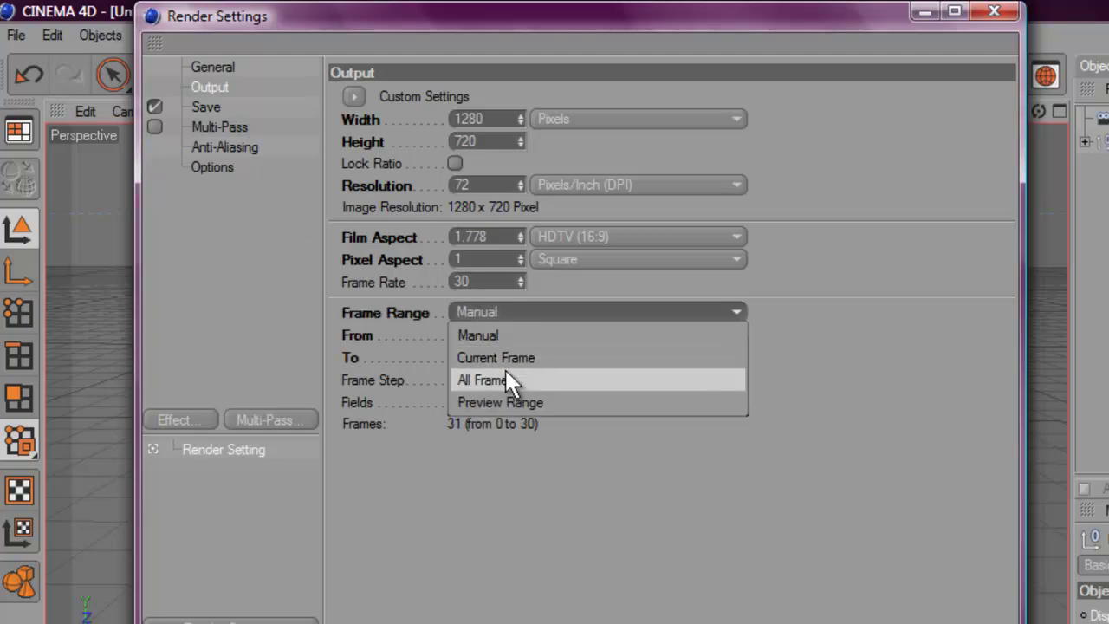
pyautogui.click(504, 372)
# Set the render's save format to QuickTime Movie and enable Alpha Channel
pyautogui.click(198, 106)
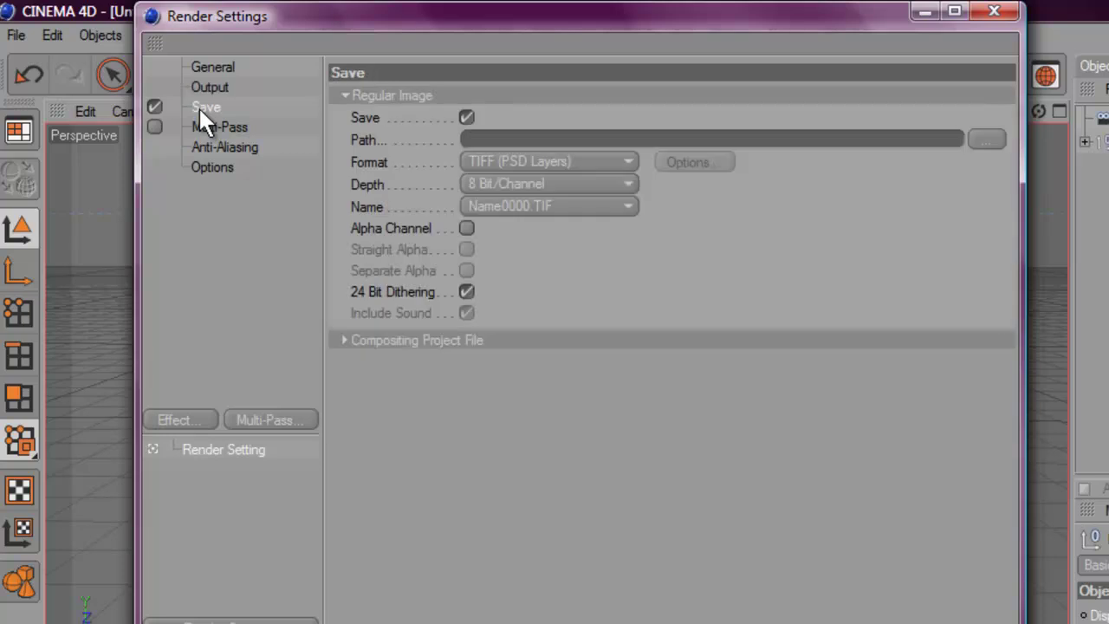
pyautogui.click(490, 161)
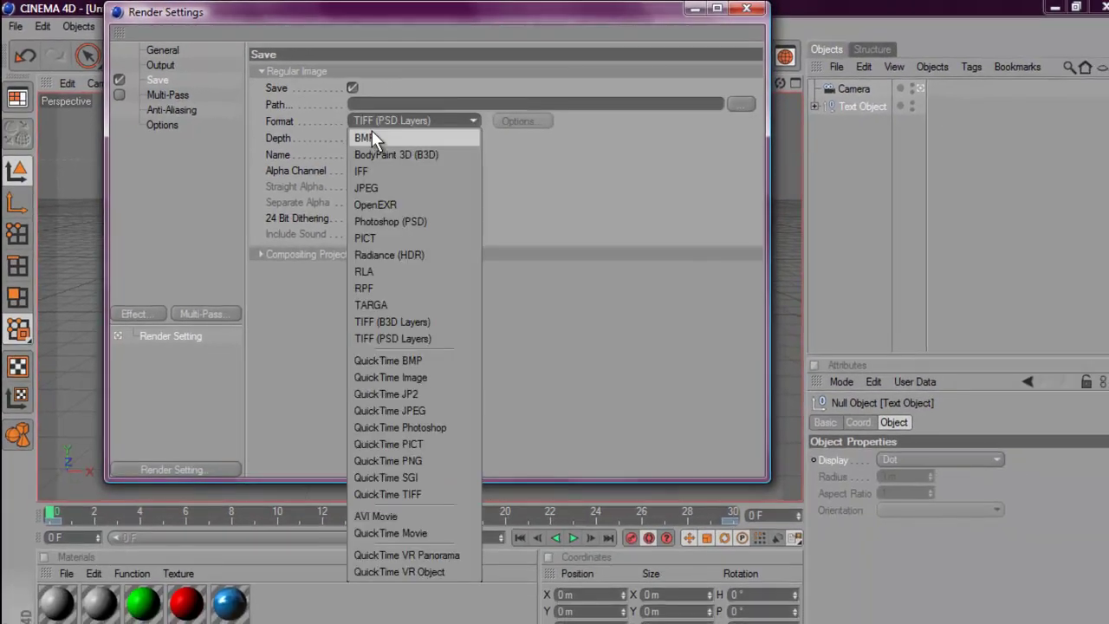
pyautogui.click(419, 534)
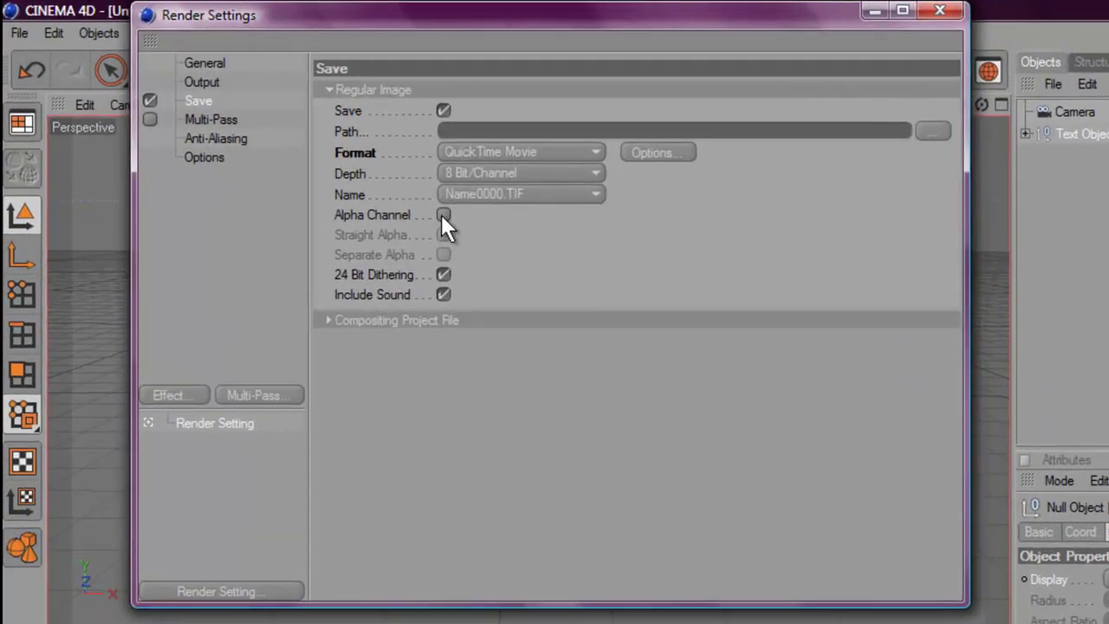
pyautogui.click(443, 215)
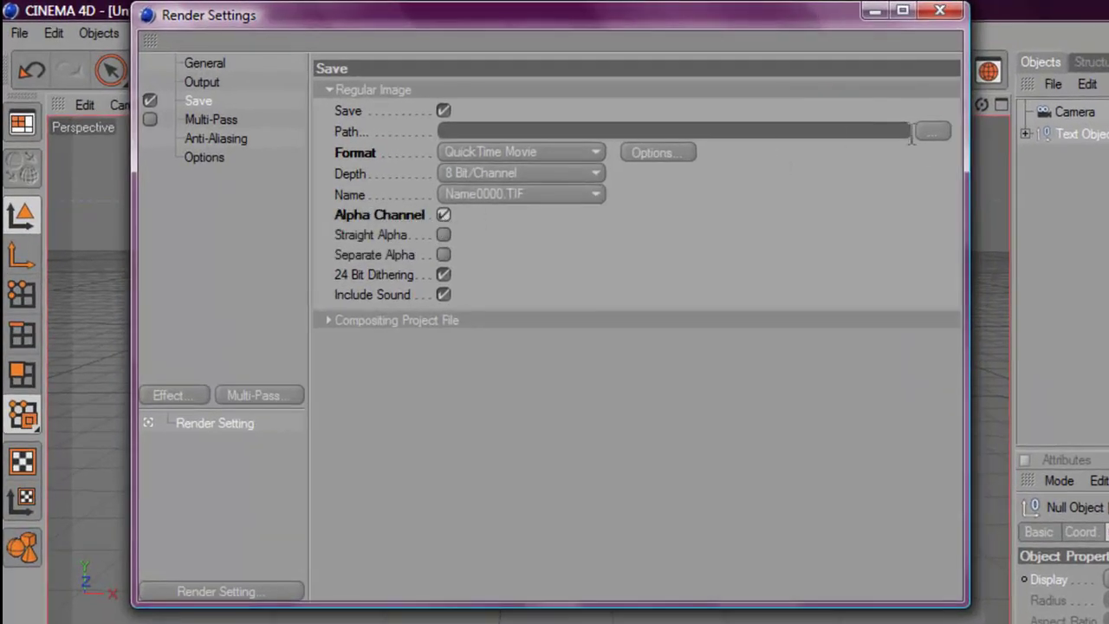
# Set the render's save path to the Desktop, naming the file after the 3D text in lowercase
pyautogui.click(447, 131)
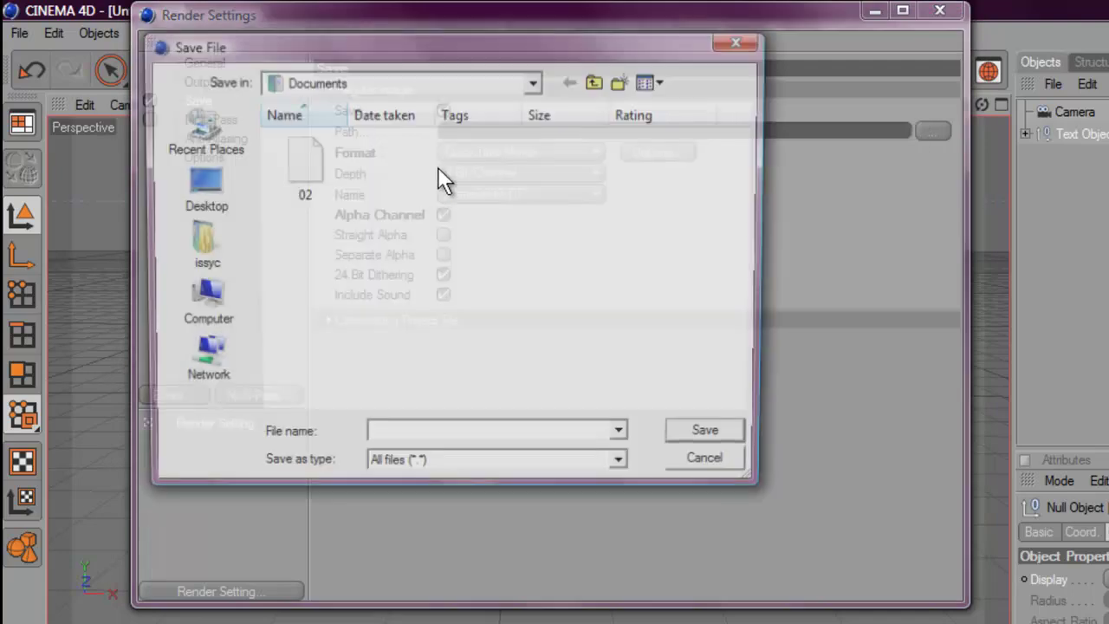
pyautogui.click(201, 187)
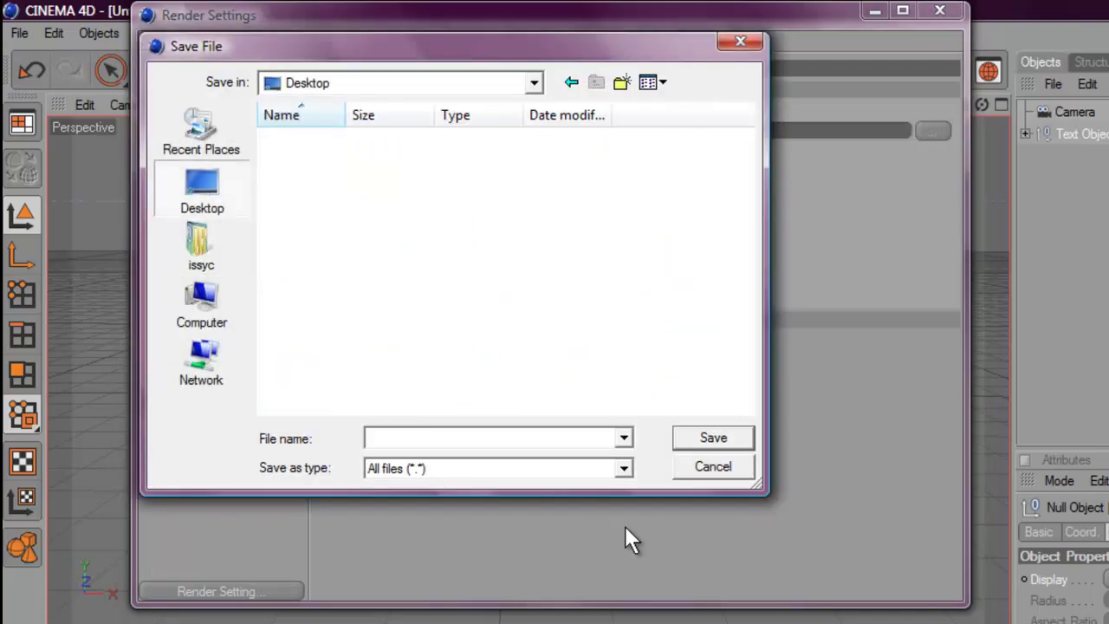
pyautogui.write('scott')
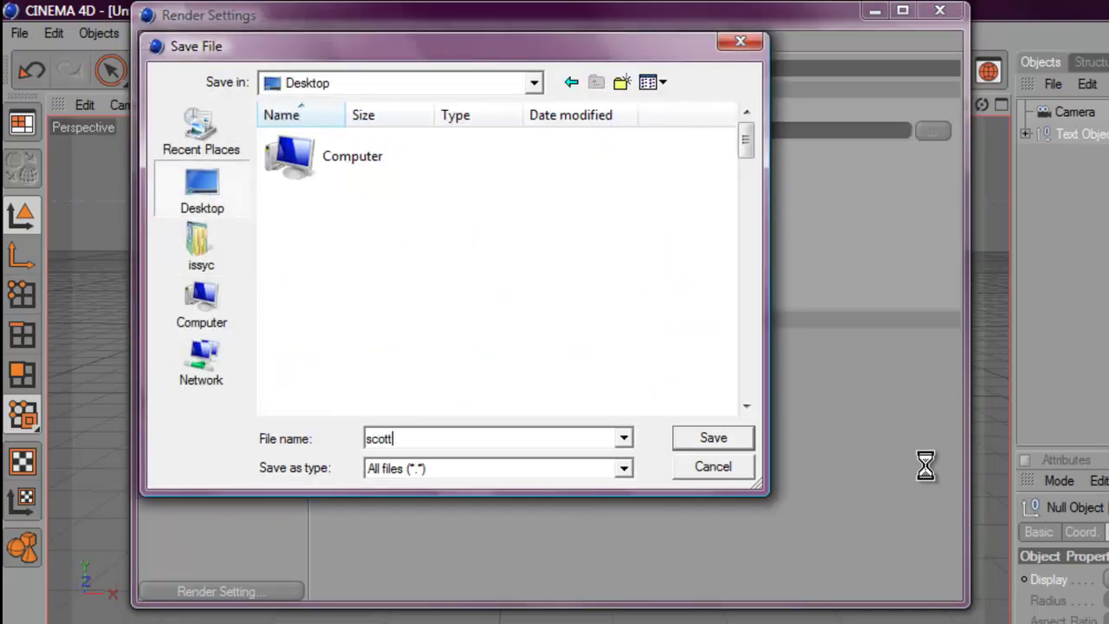
pyautogui.click(738, 439)
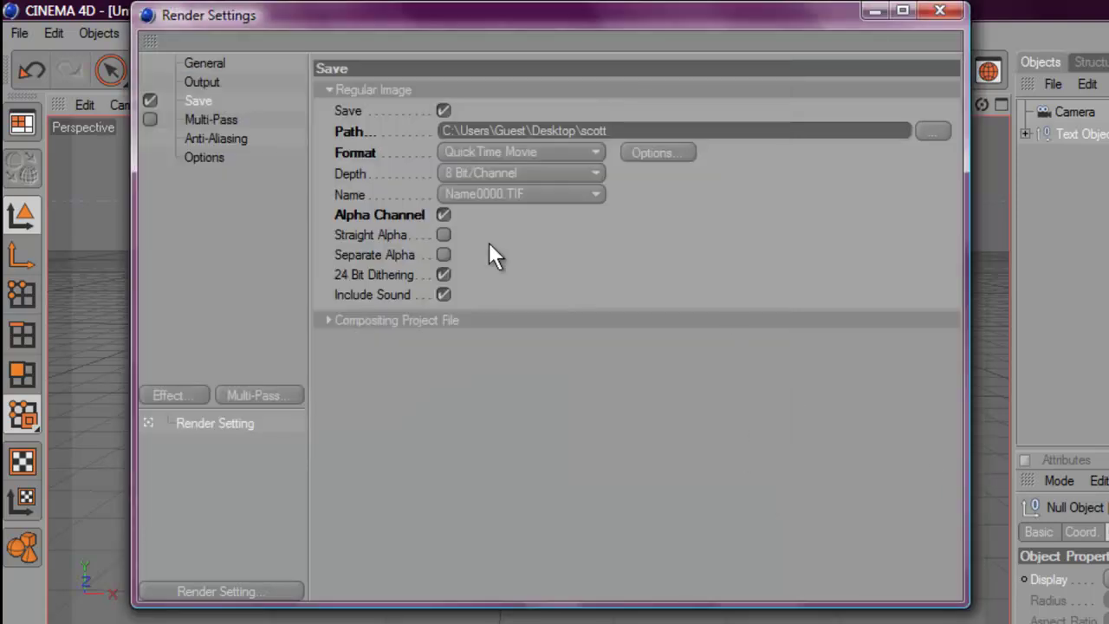
# Review the Multi-Pass, Options, Save and Output render settings and close the settings window
pyautogui.click(226, 120)
pyautogui.click(205, 158)
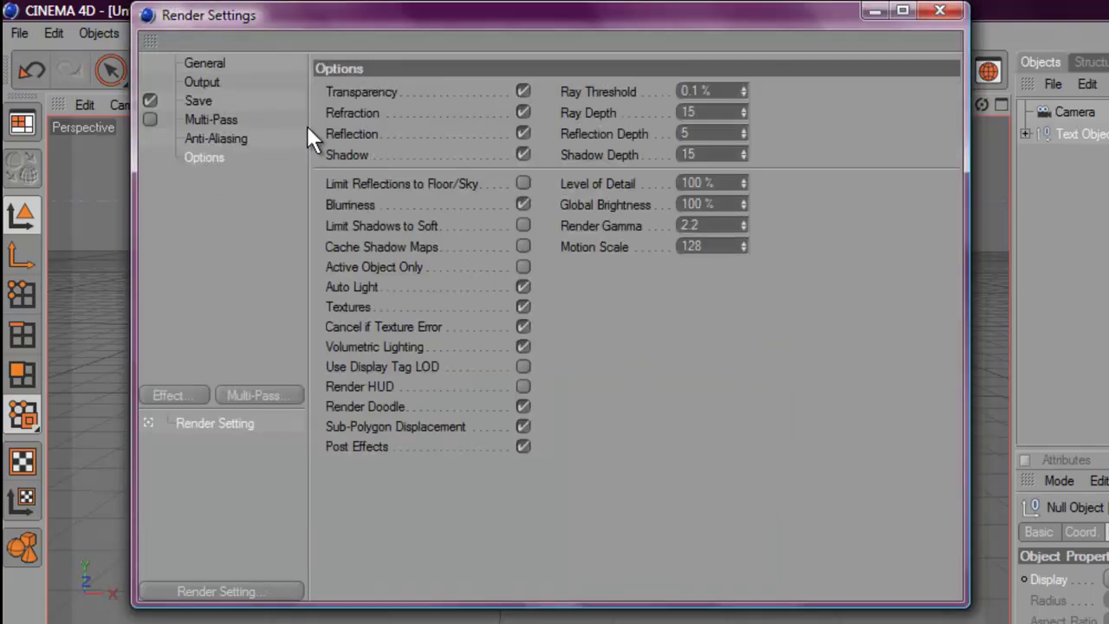
pyautogui.click(213, 120)
pyautogui.click(208, 101)
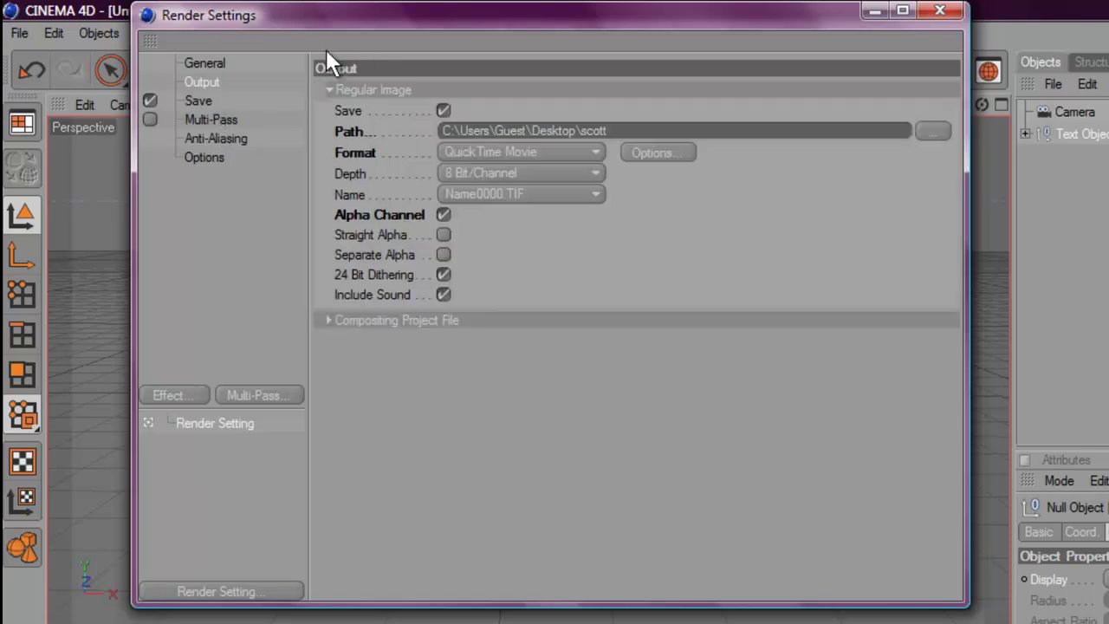
pyautogui.click(940, 12)
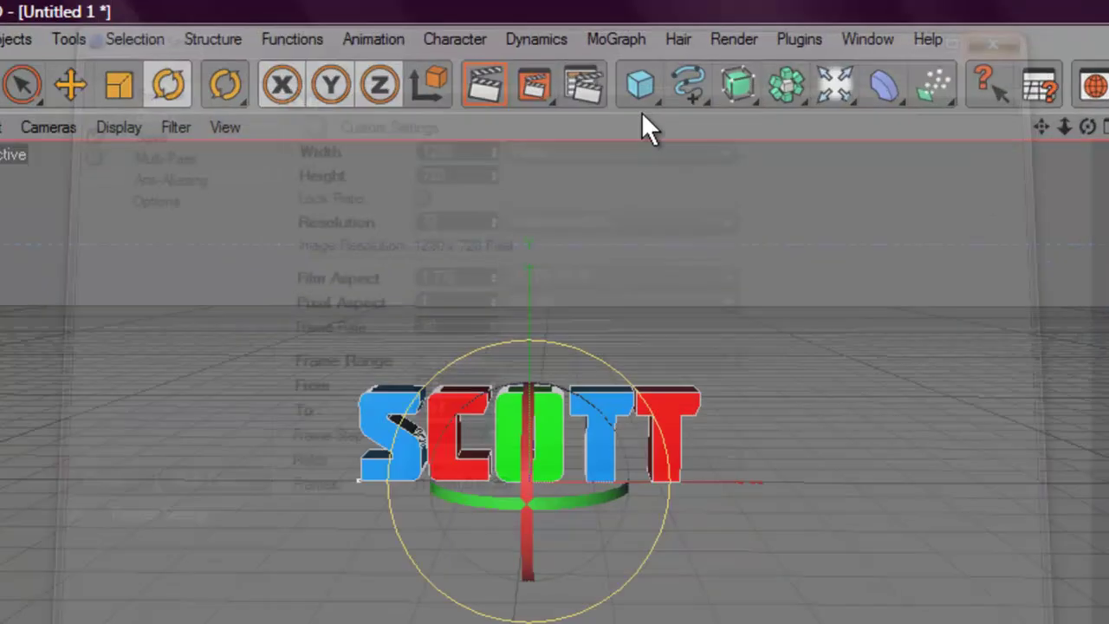
# Render all frames of the animation to the Picture Viewer and close the viewer once rendering is complete
pyautogui.click(550, 69)
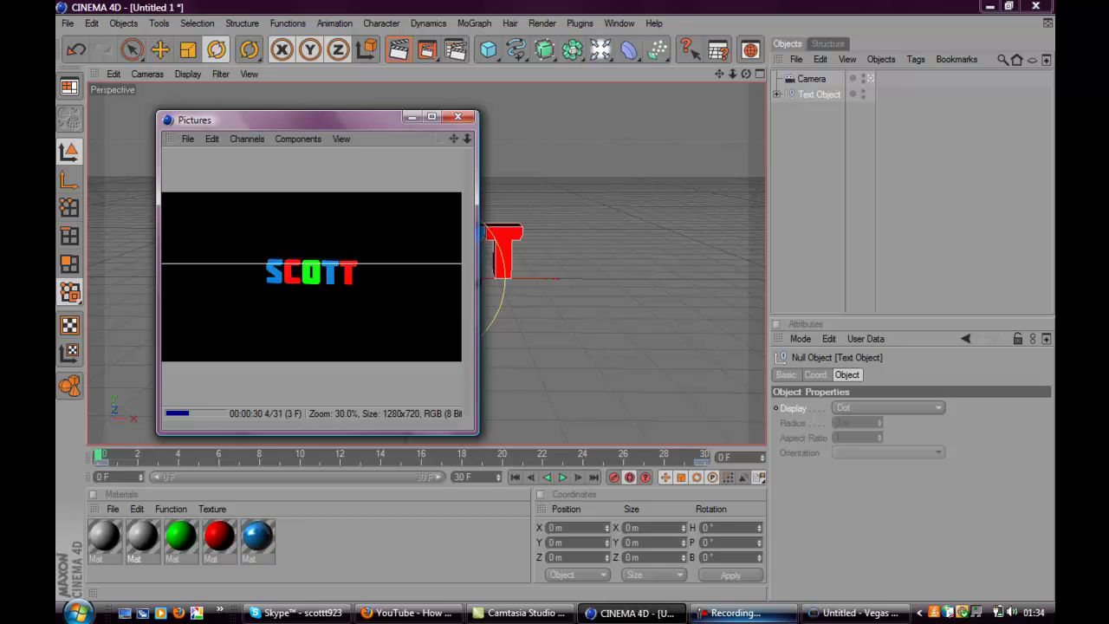
pyautogui.click(732, 612)
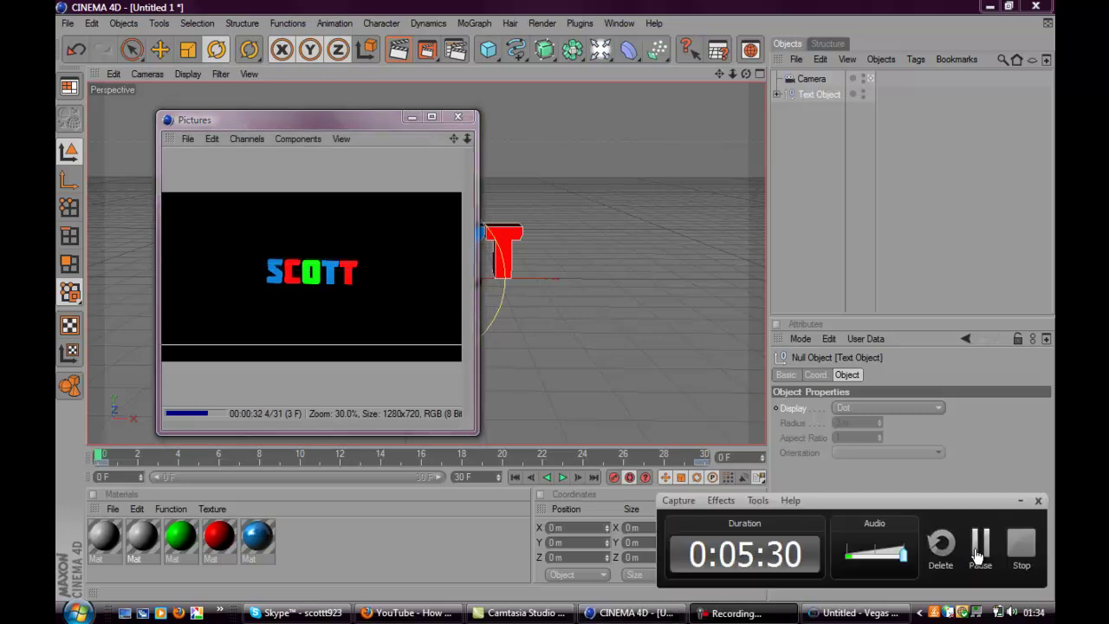
pyautogui.click(980, 553)
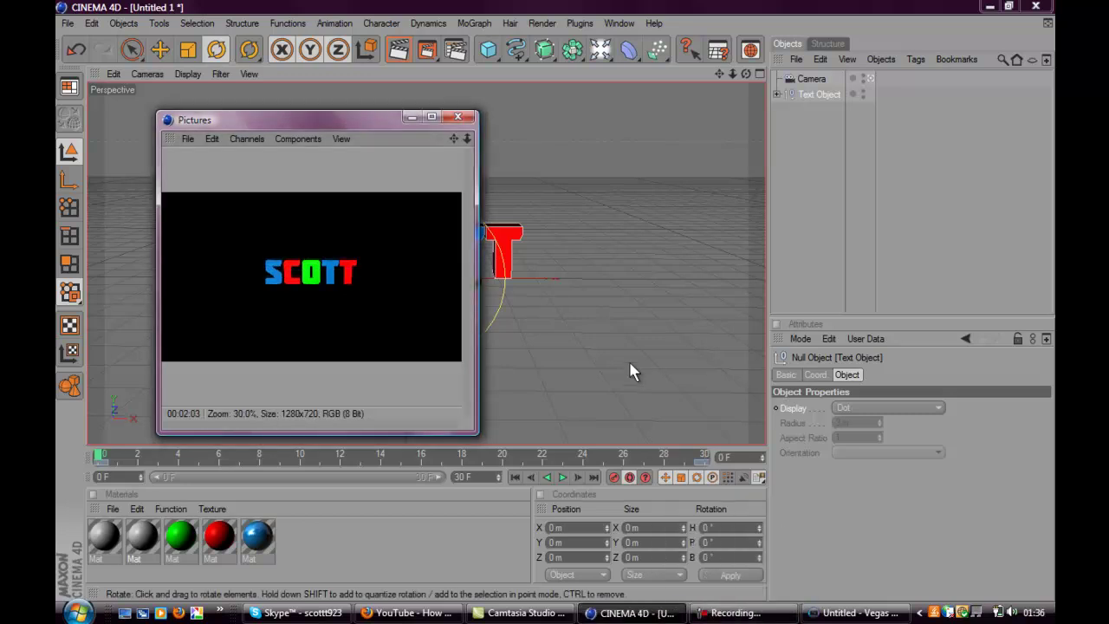
pyautogui.click(458, 116)
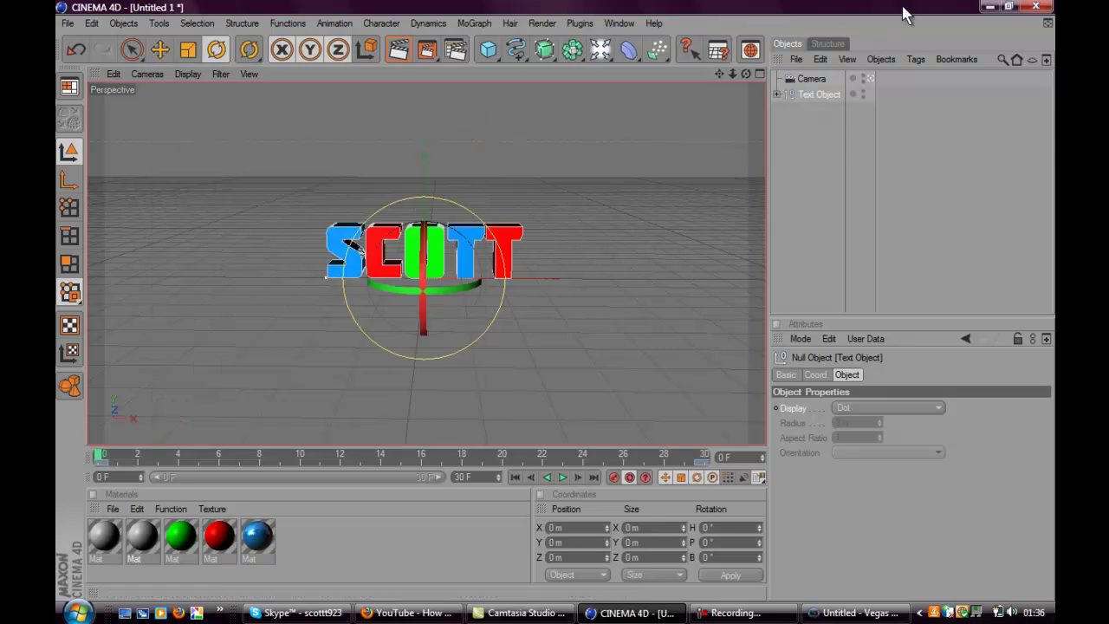
# Switch to Vegas Pro 9.0, open media import, and look through the Desktop for the rendered movie
pyautogui.click(994, 9)
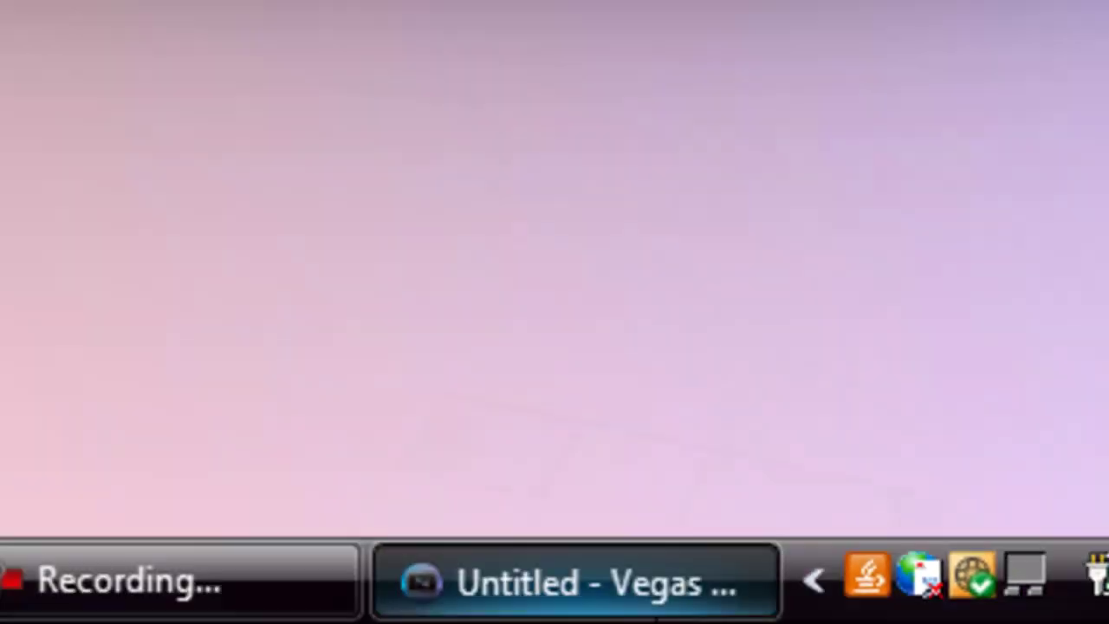
pyautogui.click(853, 613)
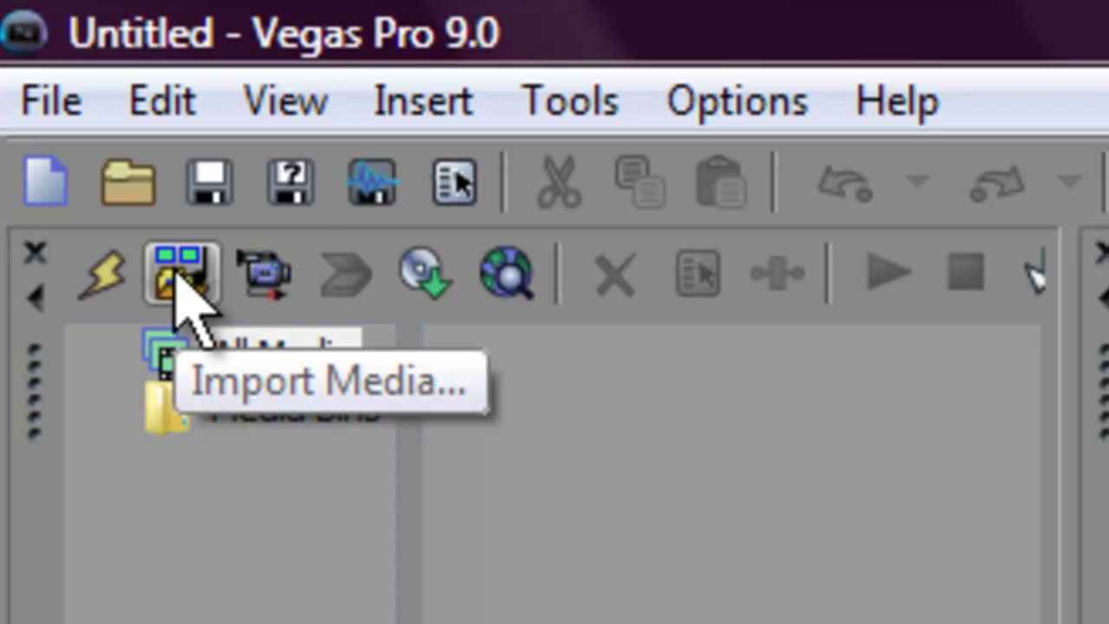
pyautogui.click(110, 93)
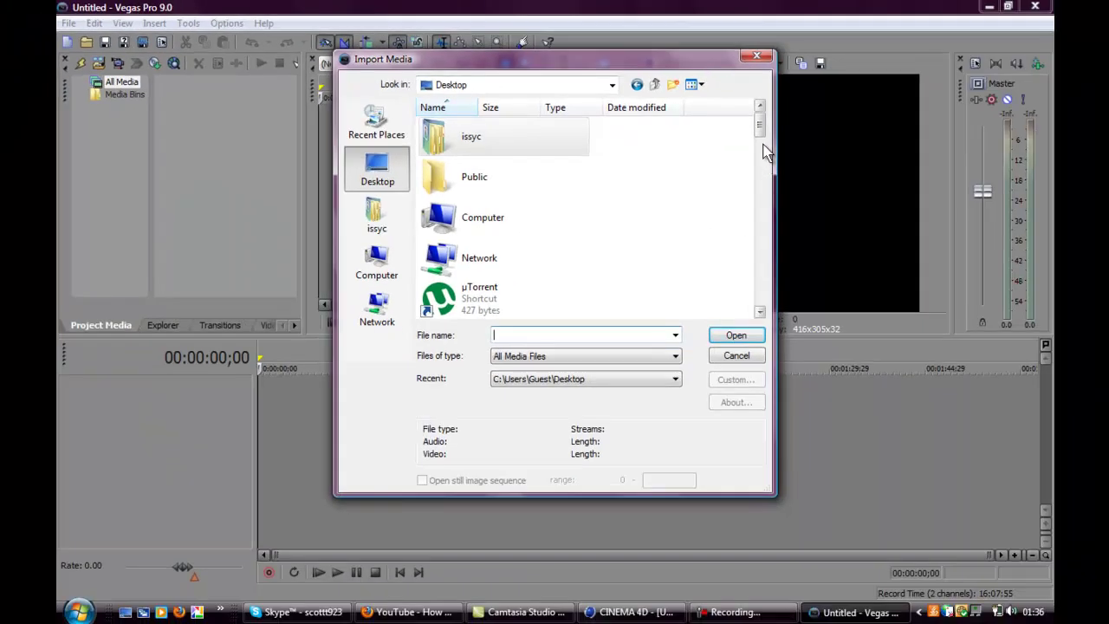
pyautogui.moveTo(766, 151); pyautogui.dragTo(760, 296)
pyautogui.scroll(-3, 760, 290)
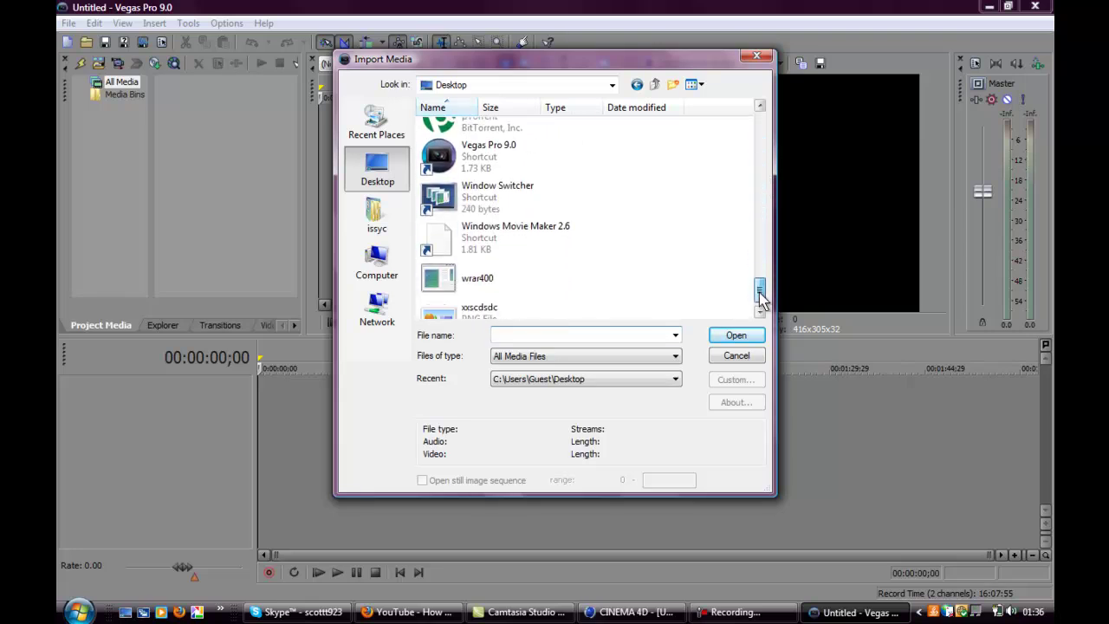
# Look for the rendered movie in the Sample Videos folder inside the user folder's Videos
pyautogui.click(390, 225)
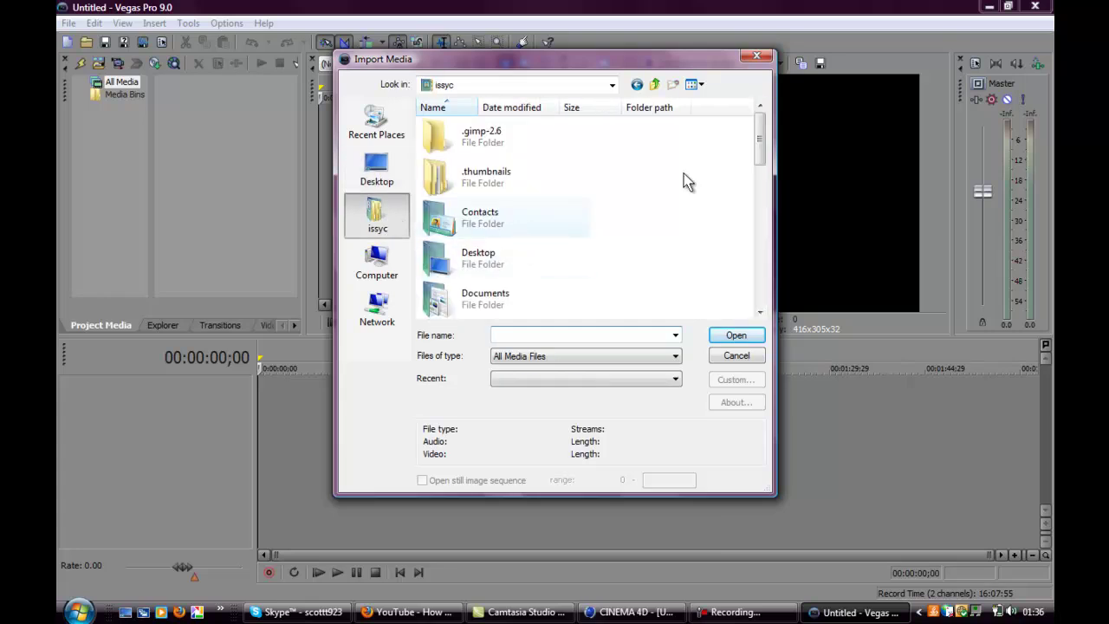
pyautogui.moveTo(763, 153)
pyautogui.mouseDown()
pyautogui.moveTo(755, 277)
pyautogui.moveTo(606, 240)
pyautogui.mouseUp()
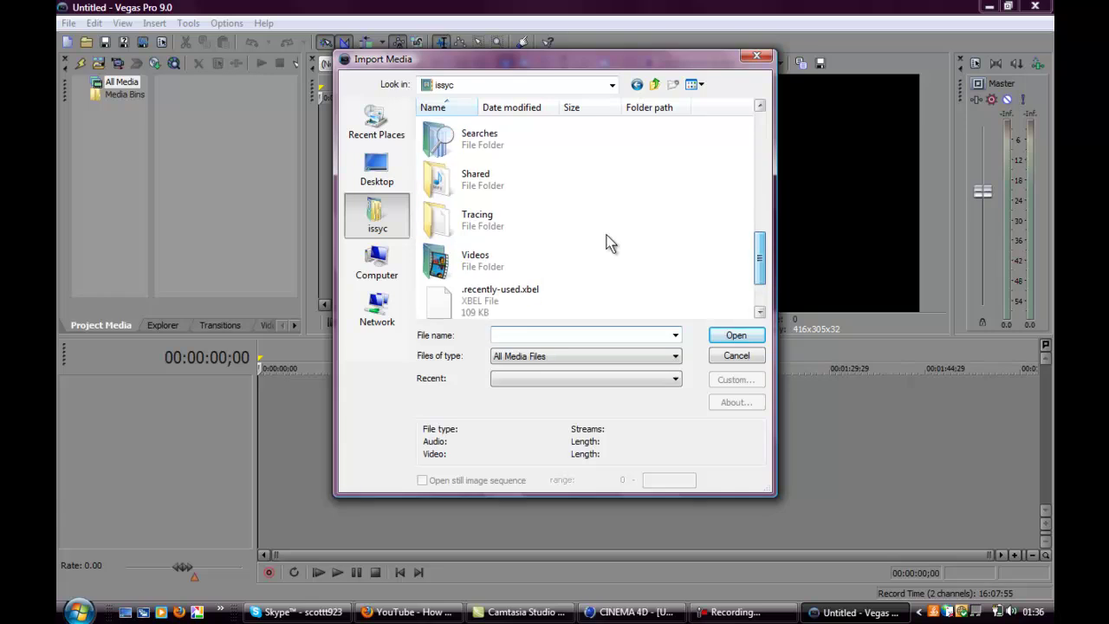
pyautogui.doubleClick(476, 260)
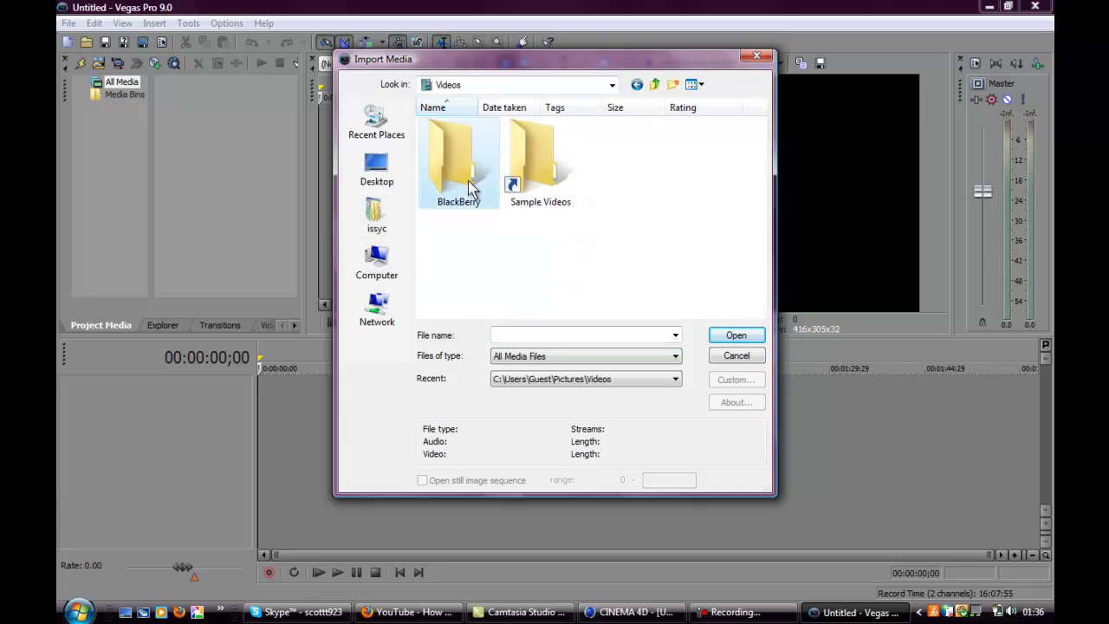
pyautogui.doubleClick(555, 187)
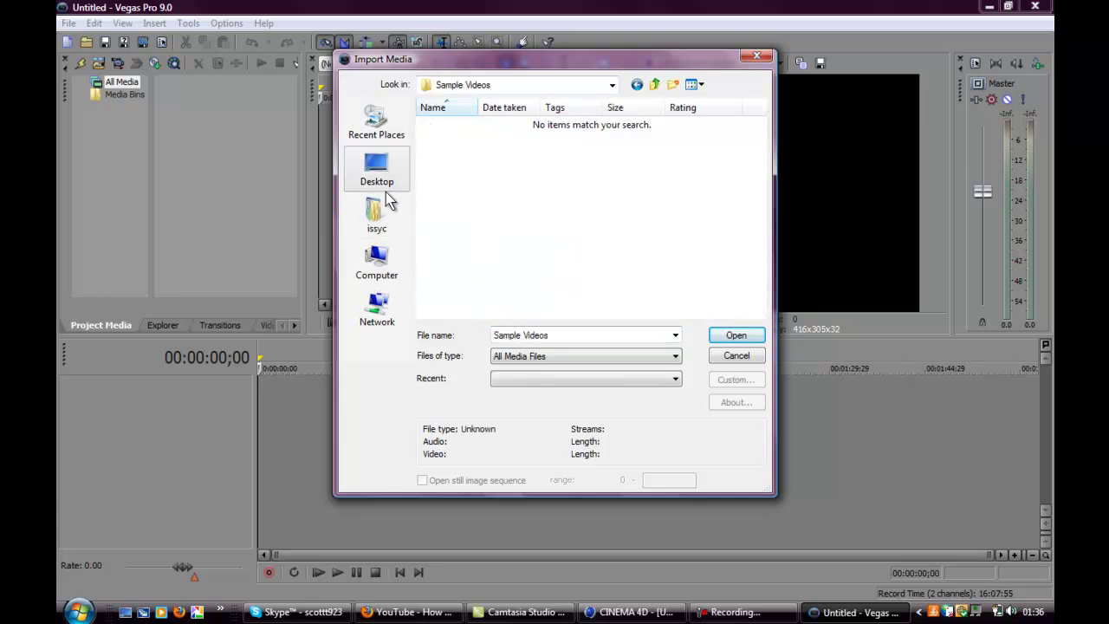
# Look for the rendered movie in the user folder's Videos folder and its BlackBerry subfolder
pyautogui.click(376, 217)
pyautogui.moveTo(755, 149); pyautogui.dragTo(520, 223)
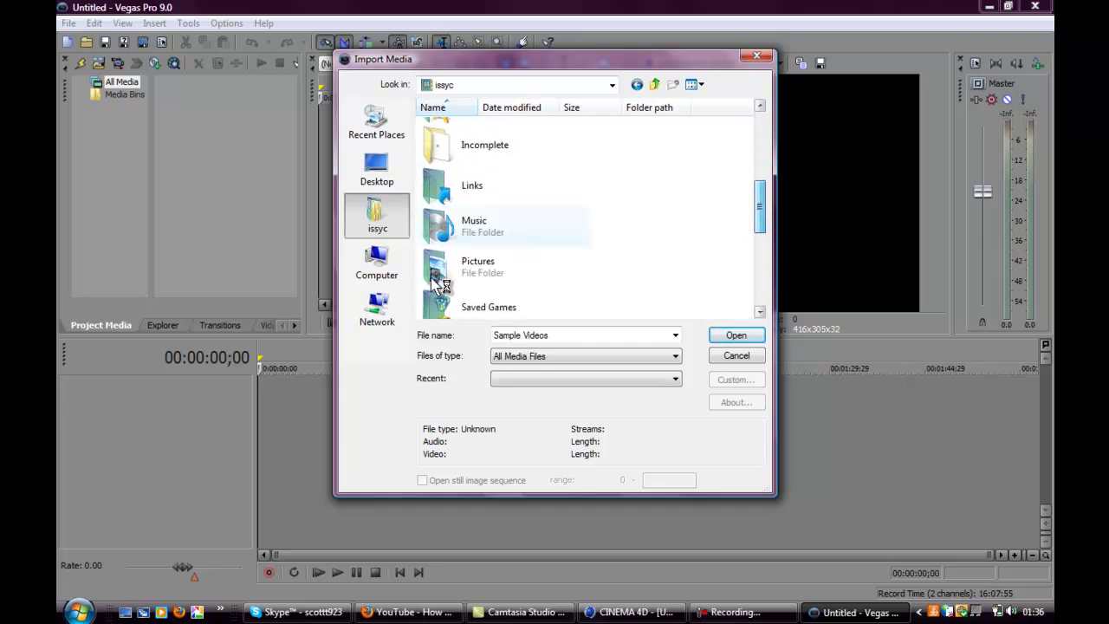
pyautogui.moveTo(755, 210); pyautogui.dragTo(759, 258)
pyautogui.click(514, 257)
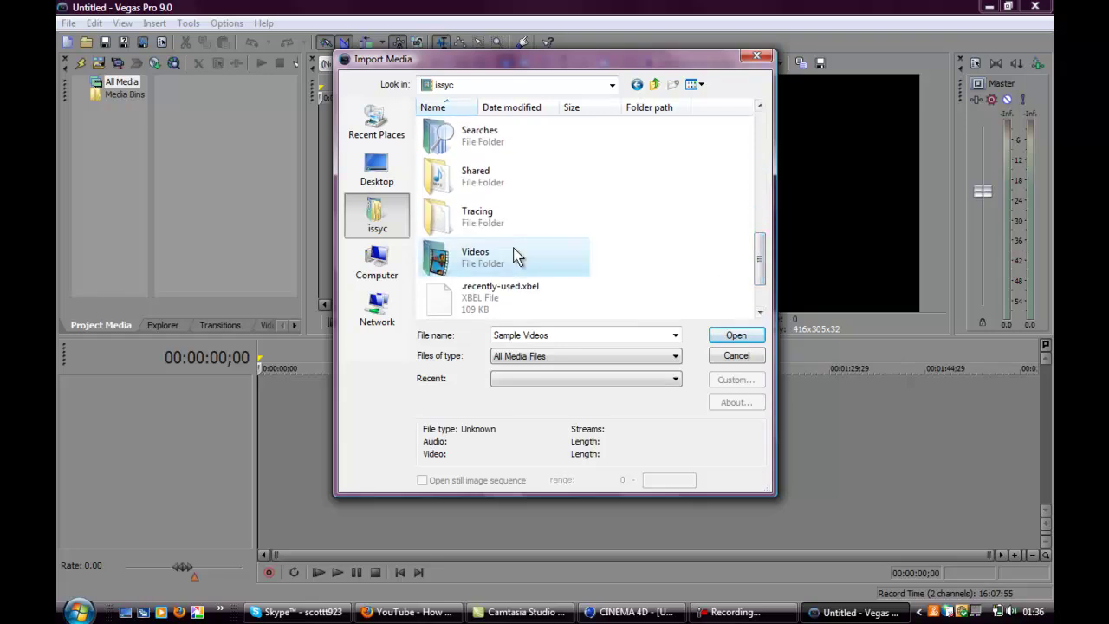
pyautogui.doubleClick(518, 258)
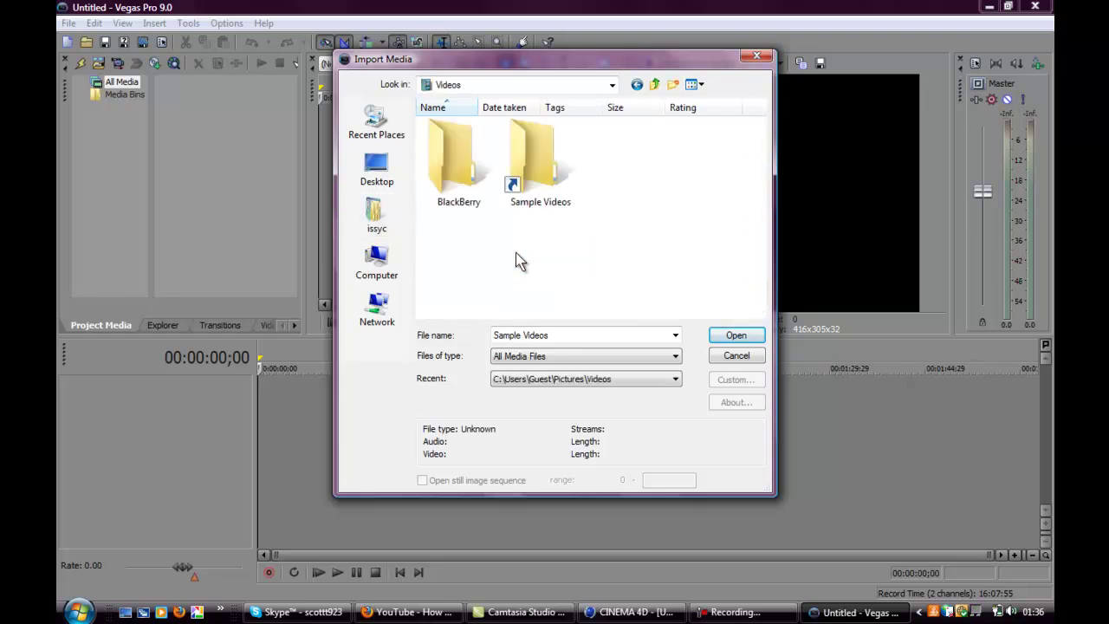
pyautogui.doubleClick(459, 168)
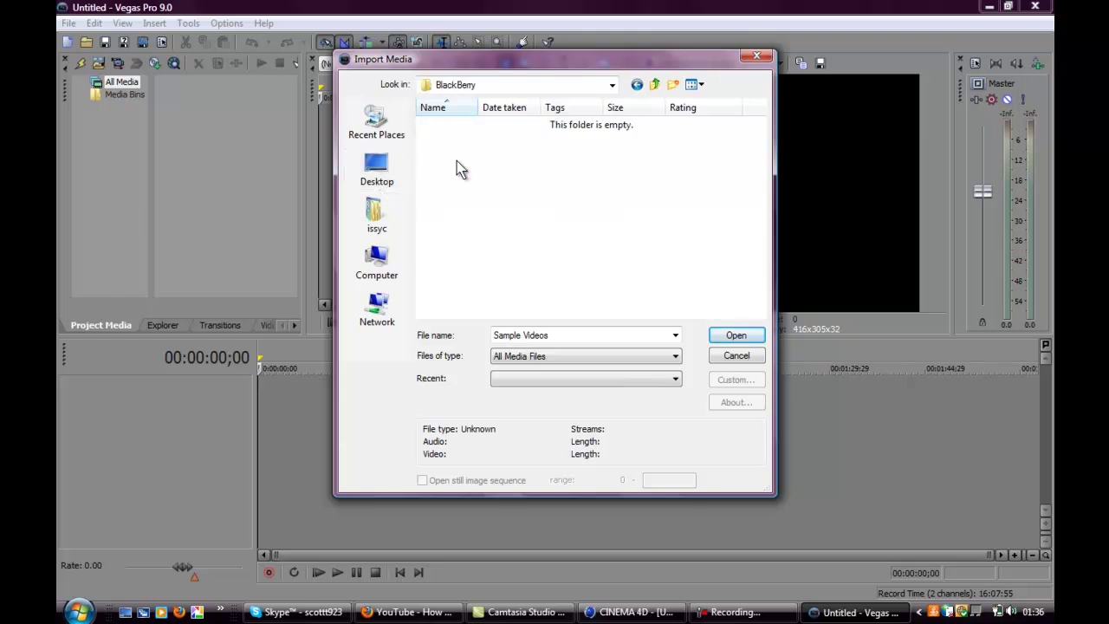
# Import RizedEditing Intro.wmv from the Desktop and place it at the start of the timeline
pyautogui.click(390, 166)
pyautogui.moveTo(769, 148); pyautogui.dragTo(766, 271)
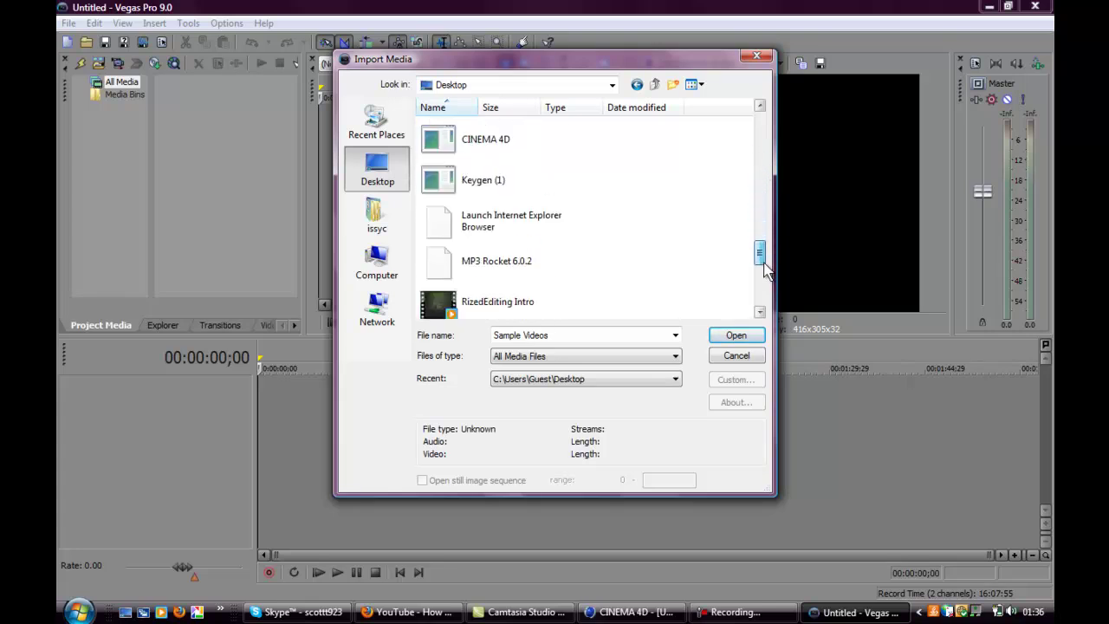
pyautogui.click(715, 337)
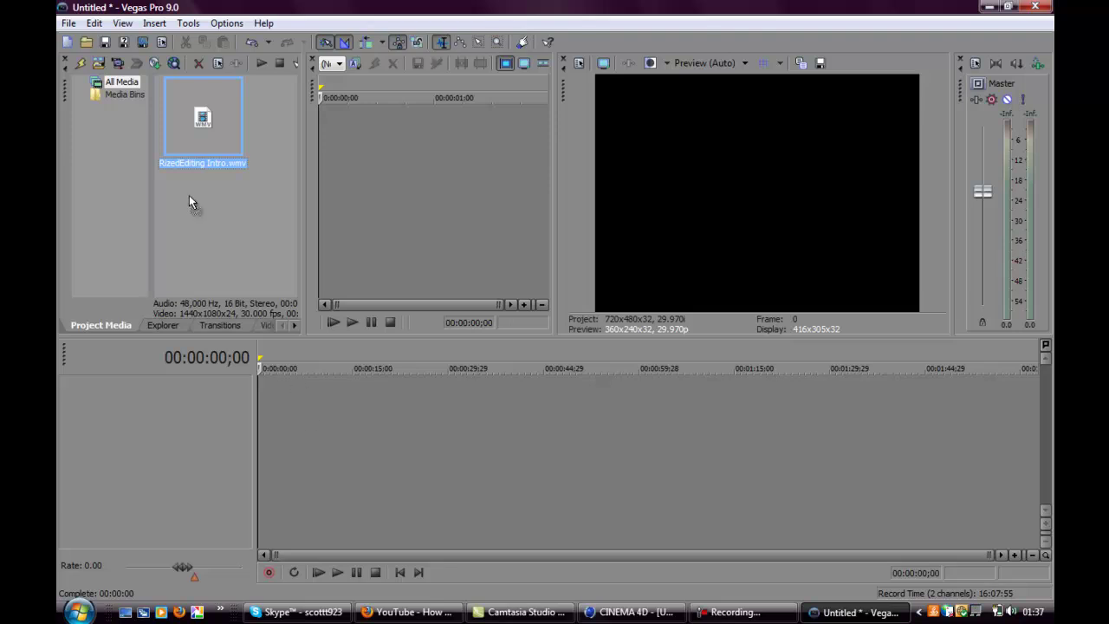
pyautogui.moveTo(221, 161); pyautogui.dragTo(295, 425)
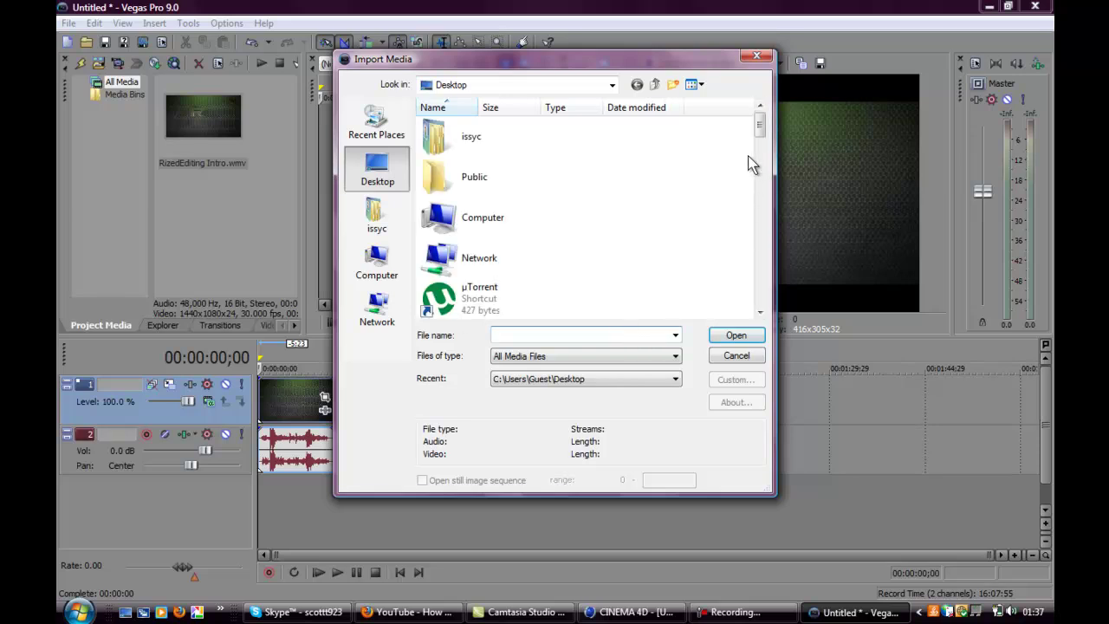
# Import the rendered QuickTime text movie from the Desktop into the project media
pyautogui.moveTo(759, 139); pyautogui.dragTo(759, 322)
pyautogui.click(765, 114)
pyautogui.click(760, 112)
pyautogui.moveTo(760, 112); pyautogui.dragTo(760, 276)
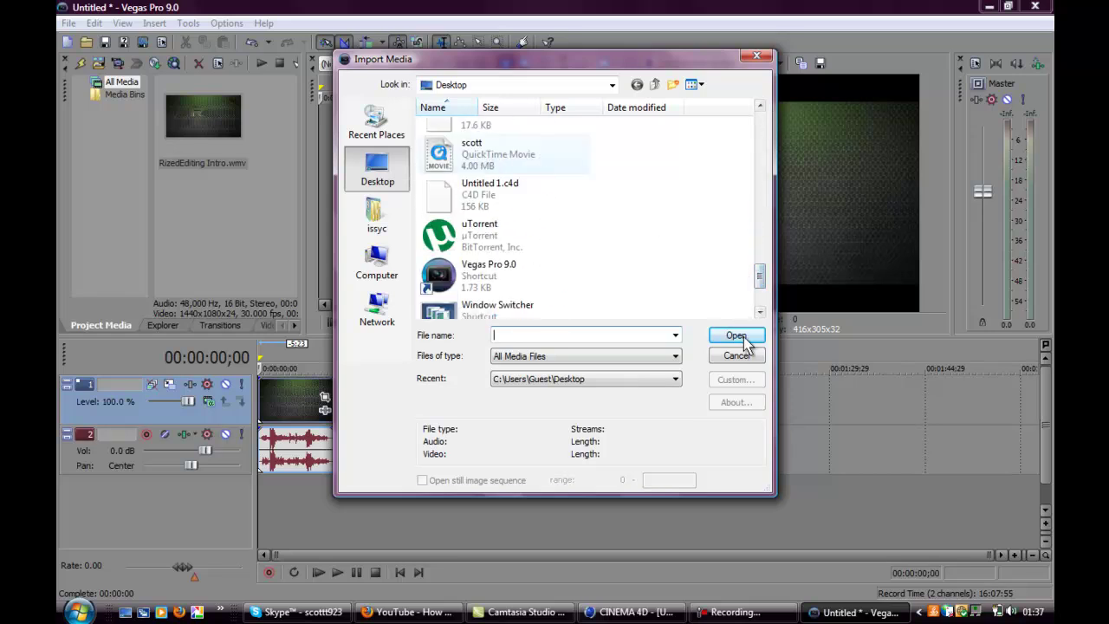
pyautogui.doubleClick(542, 176)
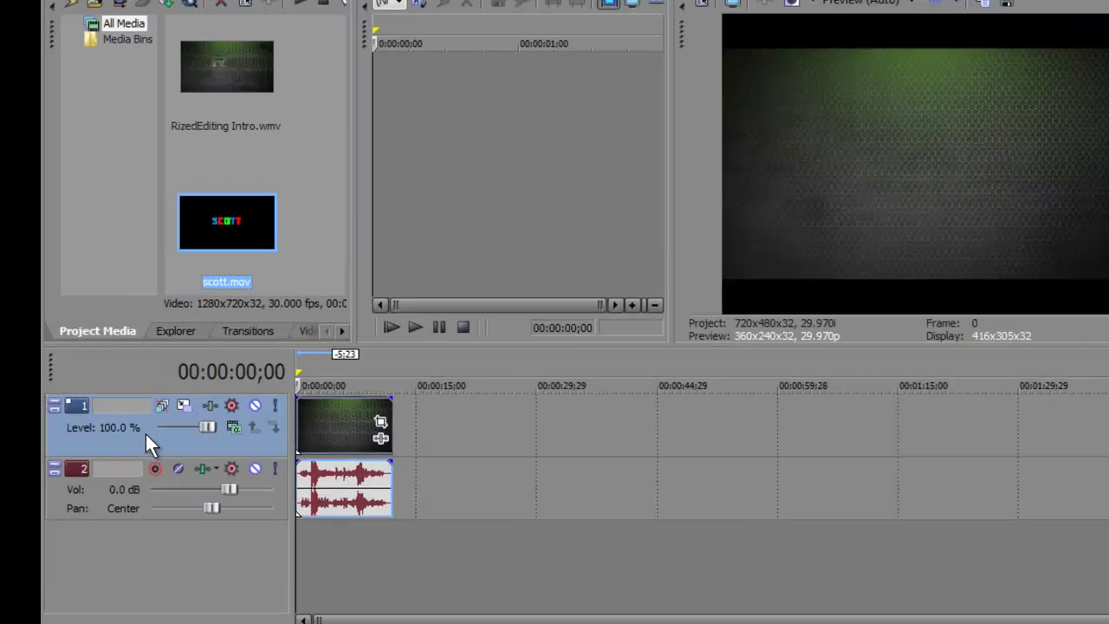
# Insert a video track above the intro, place the text movie at its start, and extend it to the intro's end
pyautogui.rightClick(140, 405)
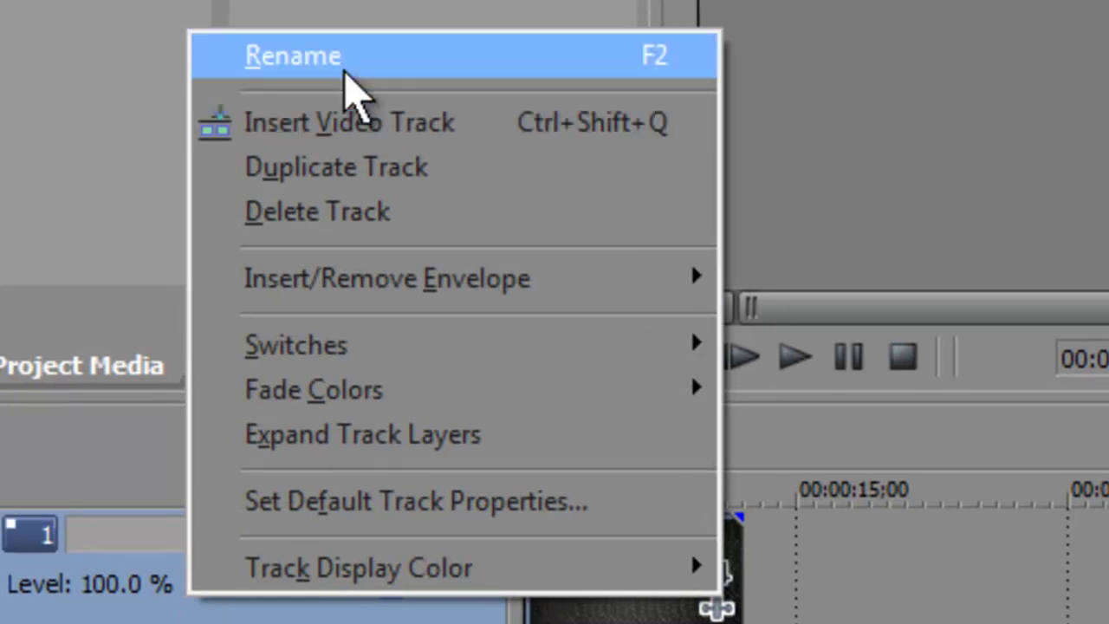
pyautogui.click(394, 123)
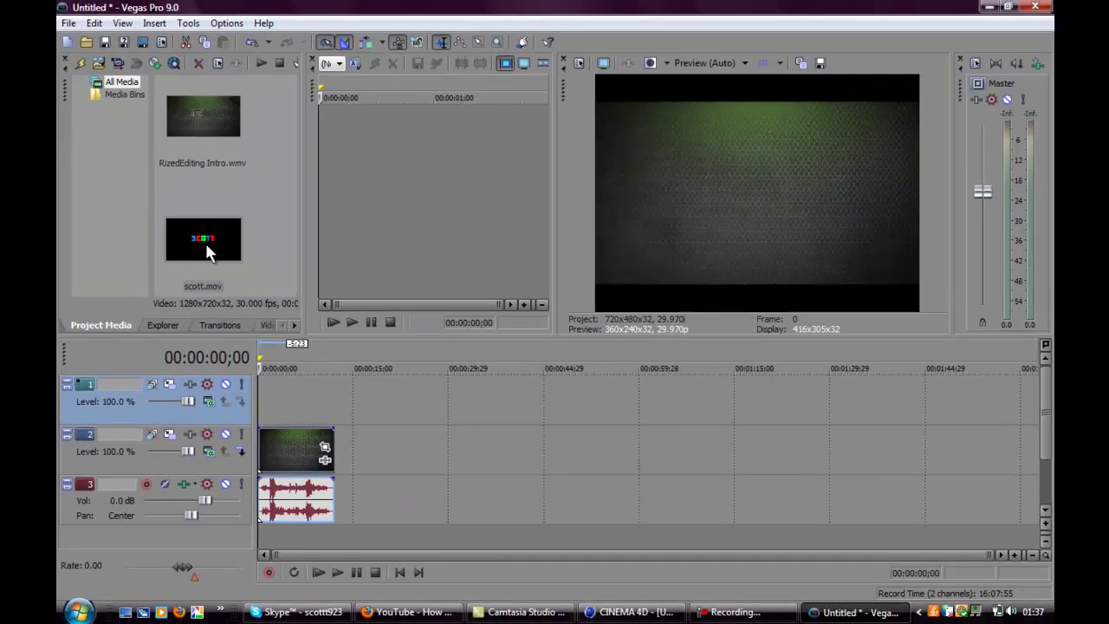
pyautogui.moveTo(207, 253); pyautogui.dragTo(208, 255)
pyautogui.moveTo(241, 385); pyautogui.dragTo(261, 405)
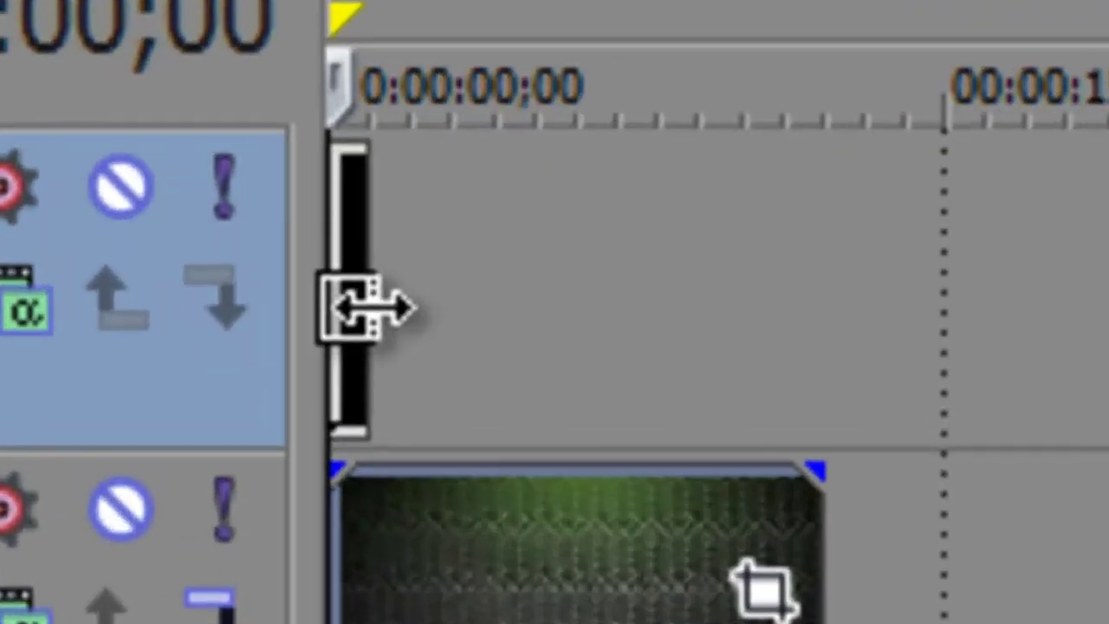
pyautogui.moveTo(371, 307); pyautogui.dragTo(854, 240)
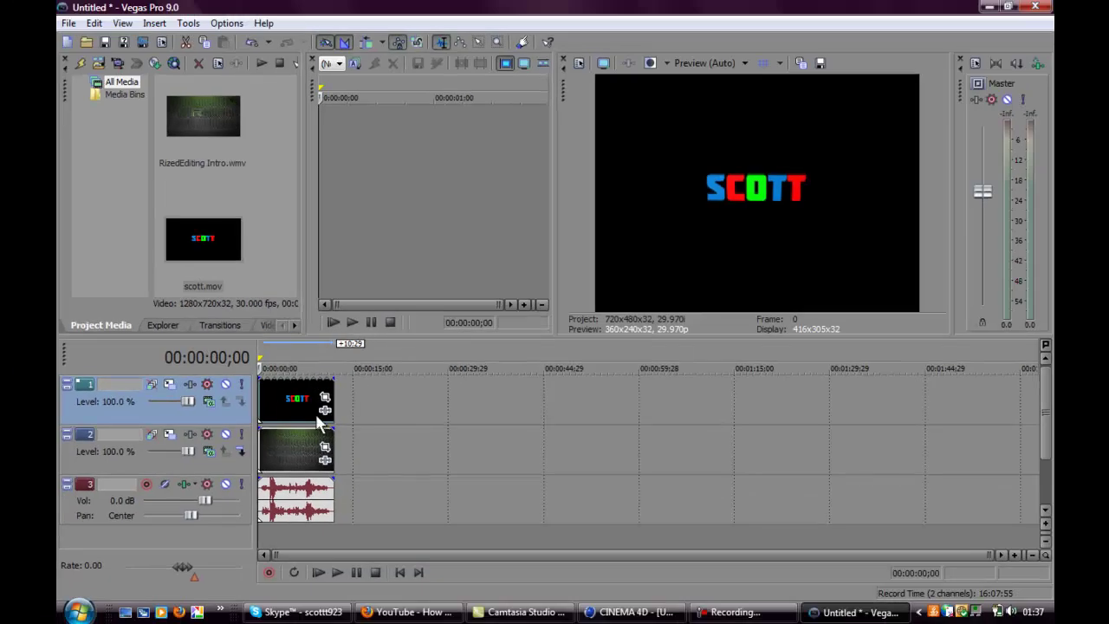
# Apply the Chroma Keyer effect's Green Screen preset to the text clip and adjust its key color to remove the black background
pyautogui.click(293, 327)
pyautogui.click(293, 327)
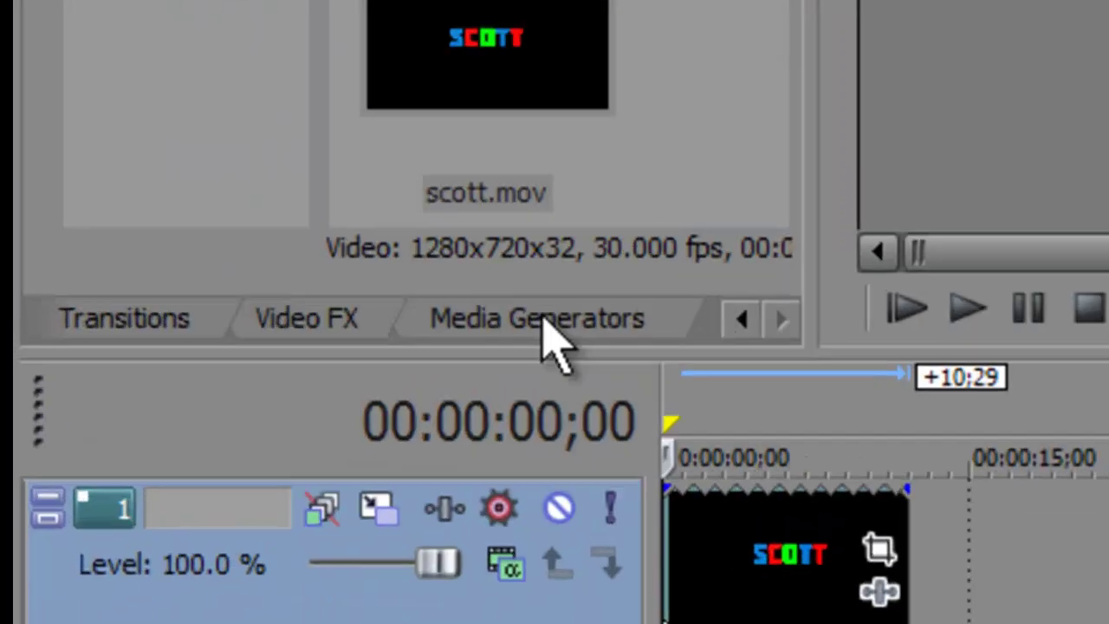
pyautogui.click(170, 326)
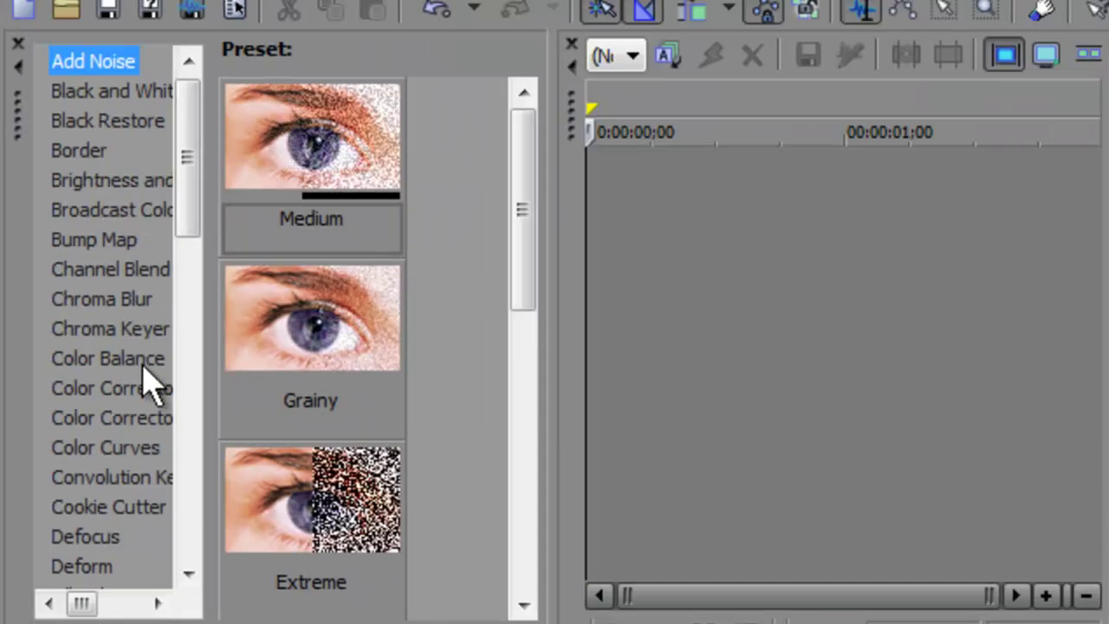
pyautogui.click(149, 330)
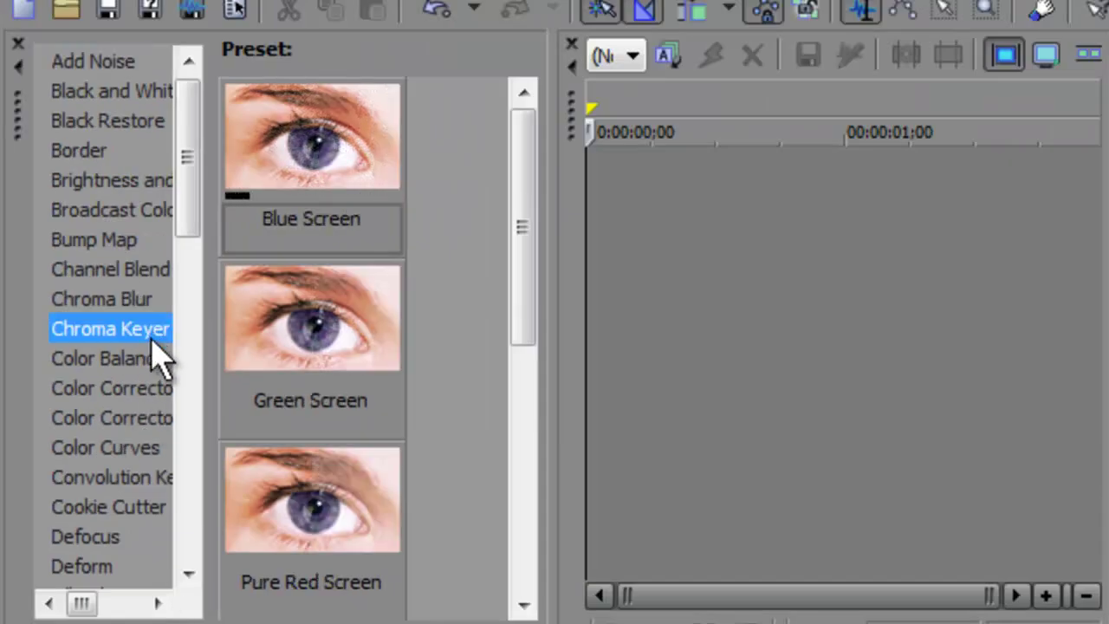
pyautogui.moveTo(81, 603)
pyautogui.mouseDown()
pyautogui.moveTo(94, 605)
pyautogui.moveTo(83, 606)
pyautogui.mouseUp()
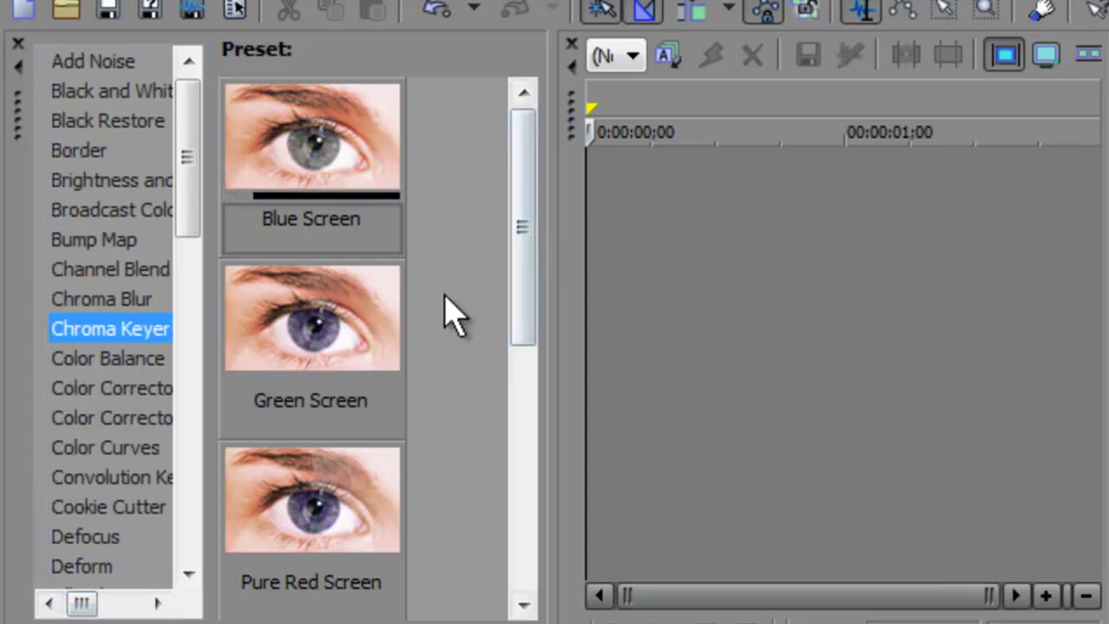
pyautogui.click(348, 334)
pyautogui.moveTo(360, 291); pyautogui.dragTo(630, 462)
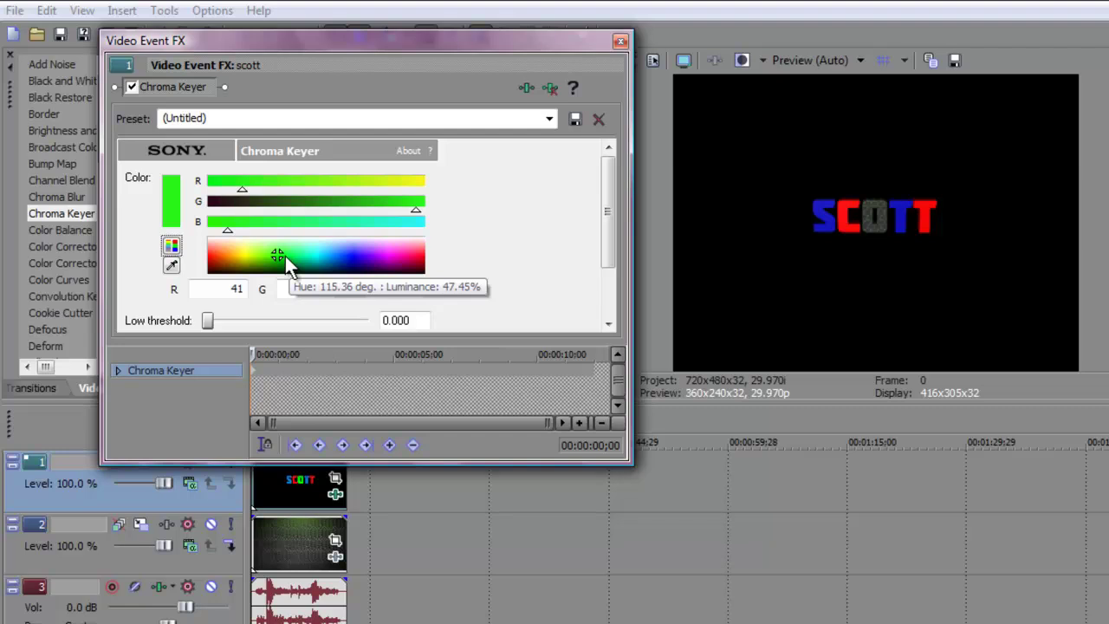
pyautogui.moveTo(285, 256); pyautogui.dragTo(463, 292)
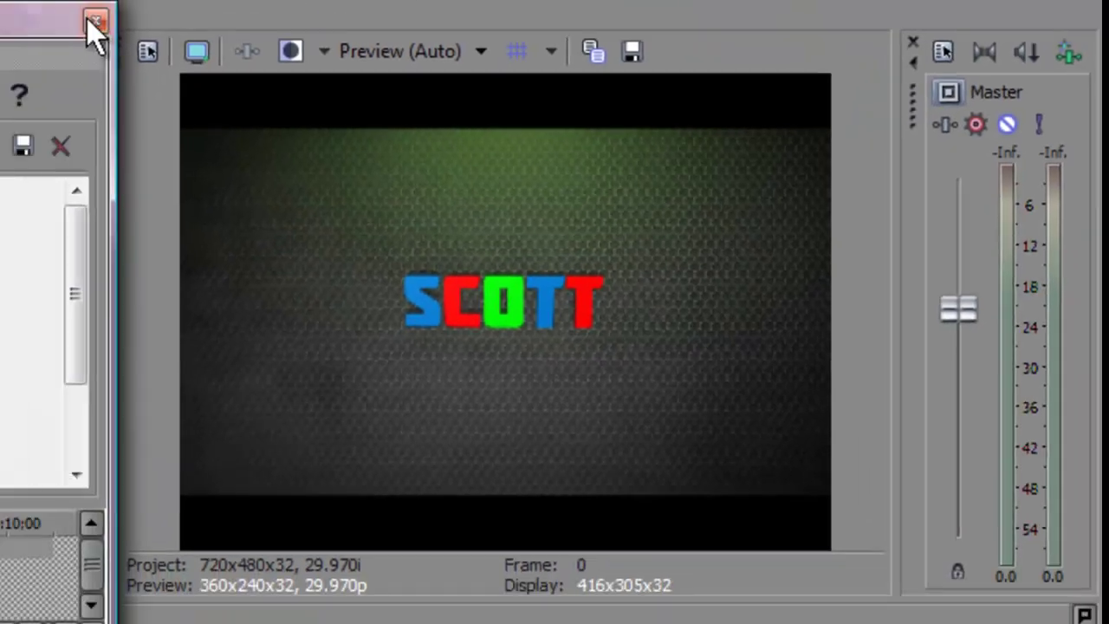
pyautogui.click(4, 8)
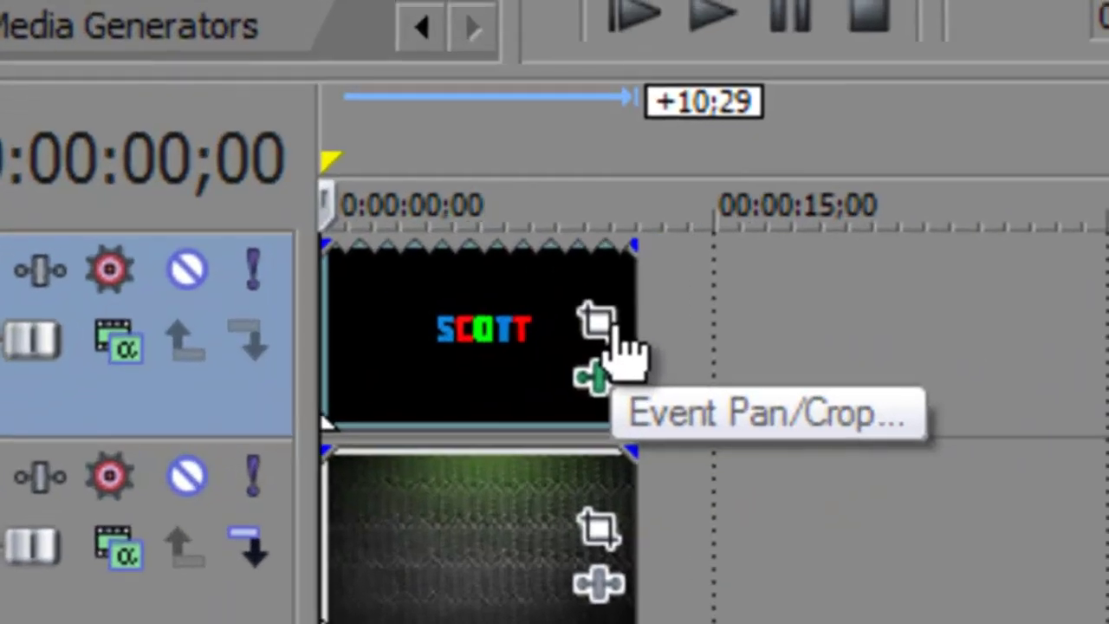
# Pan the text clip into the lower-right corner of the video frame, with X Center 244.0 and Y Center 53.9
pyautogui.click(613, 333)
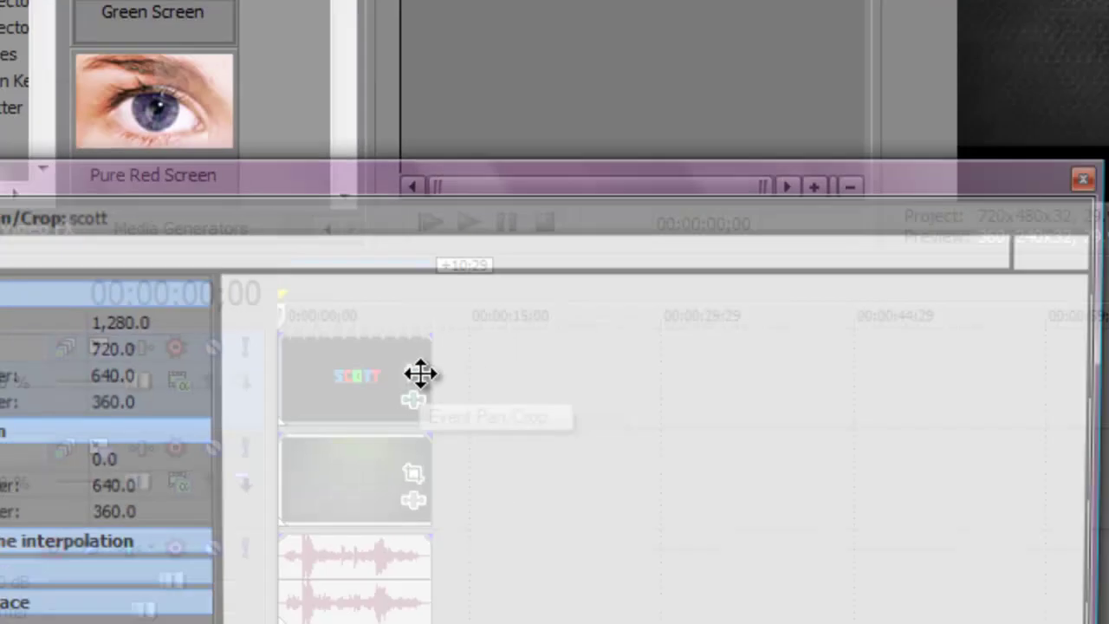
pyautogui.moveTo(376, 408); pyautogui.dragTo(331, 363)
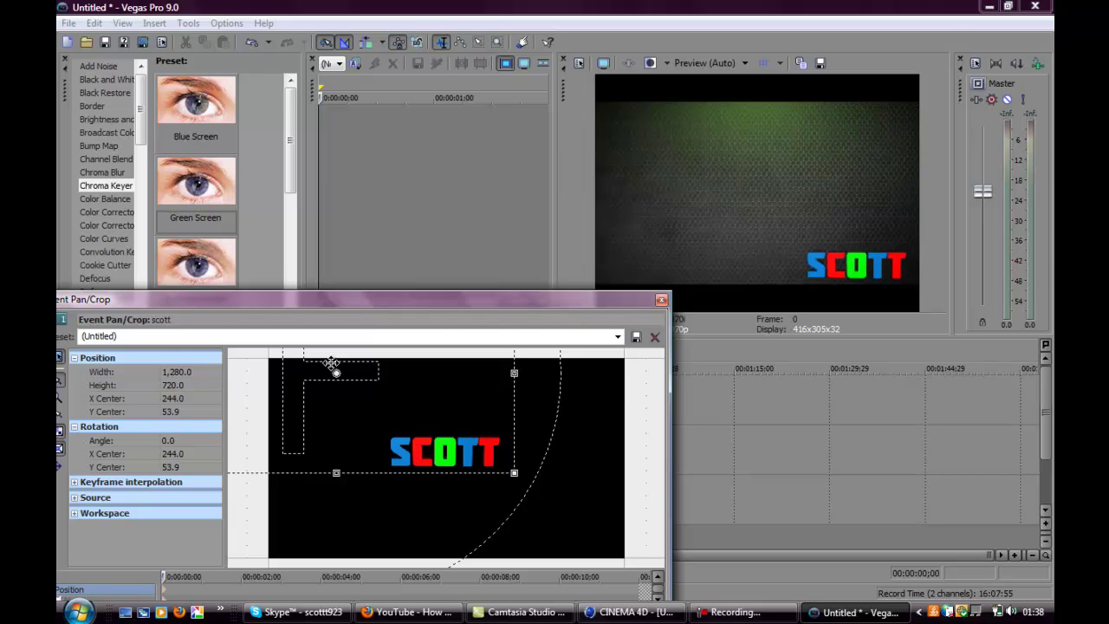
pyautogui.click(661, 302)
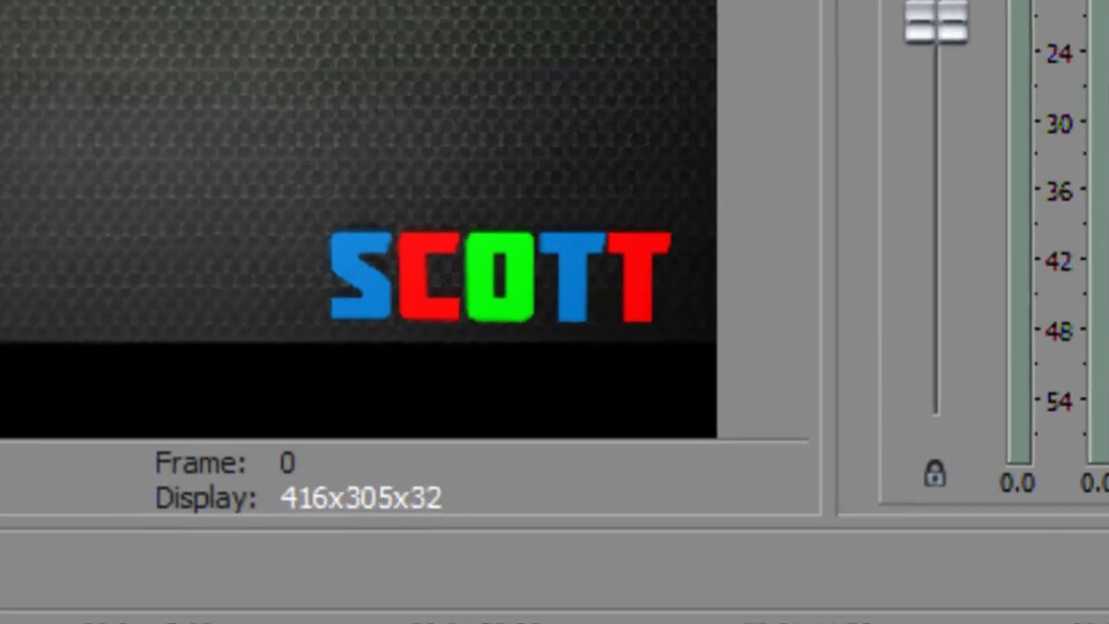
# Play back the composited intro and text, replay it from the start, and pause the preview
pyautogui.press('space')
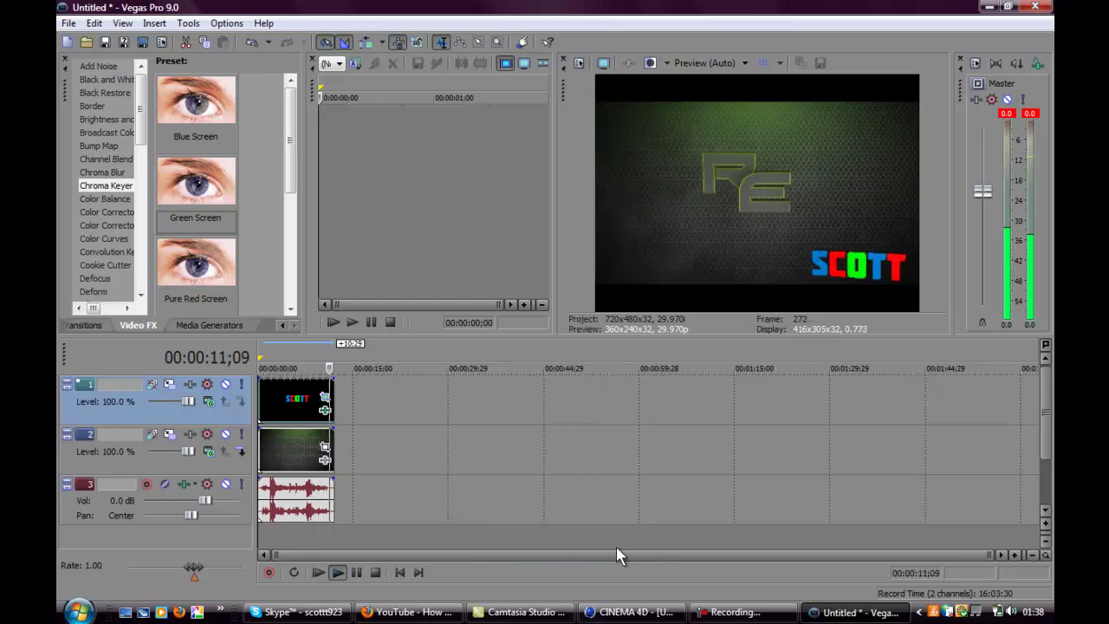
pyautogui.click(396, 572)
pyautogui.click(345, 577)
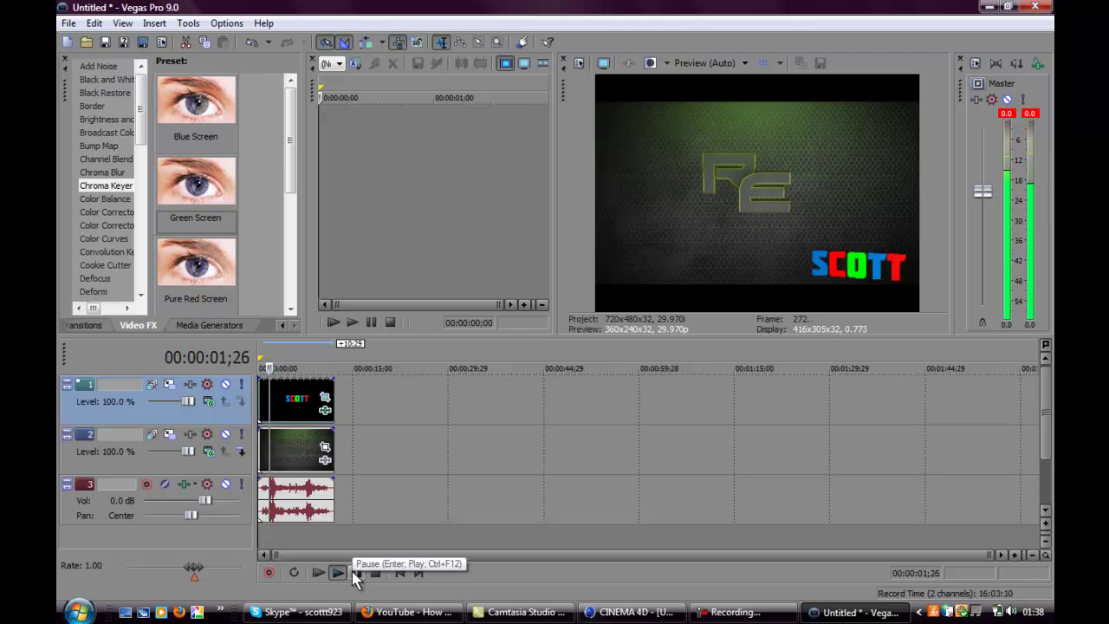
pyautogui.click(356, 573)
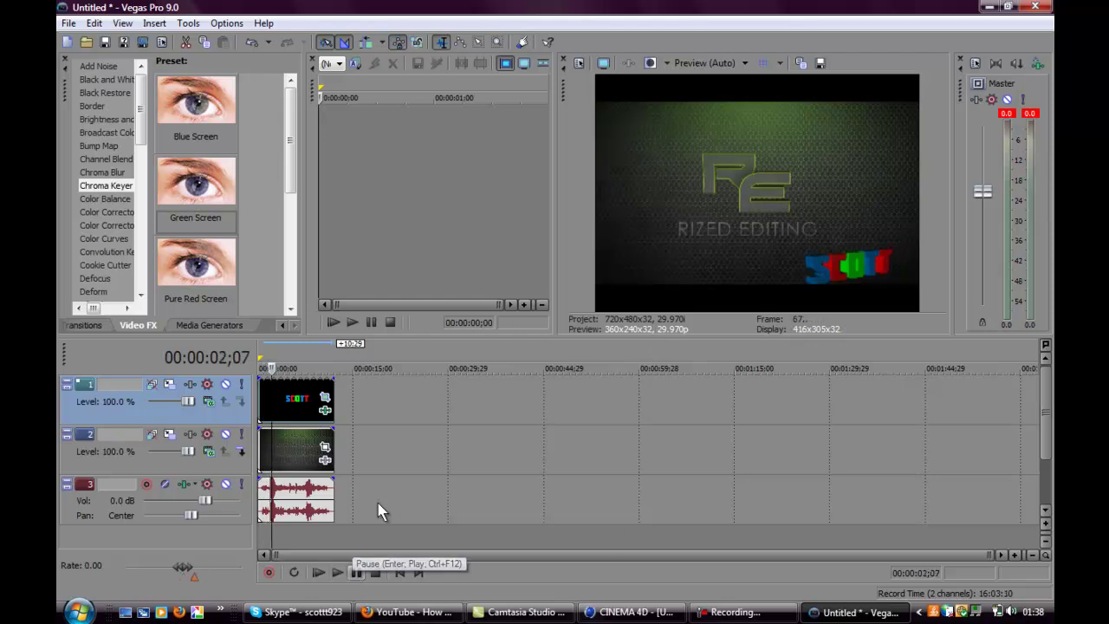
# Minimize Vegas Pro, look over the Camtasia Studio YouTube page in Firefox, and return to the desktop
pyautogui.click(988, 8)
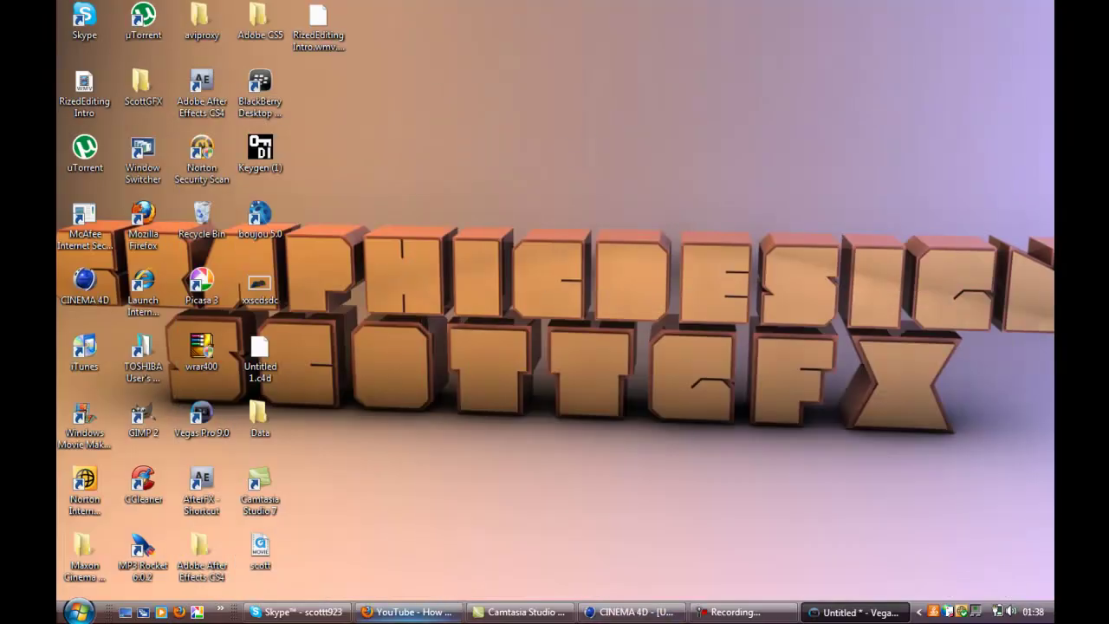
pyautogui.click(407, 611)
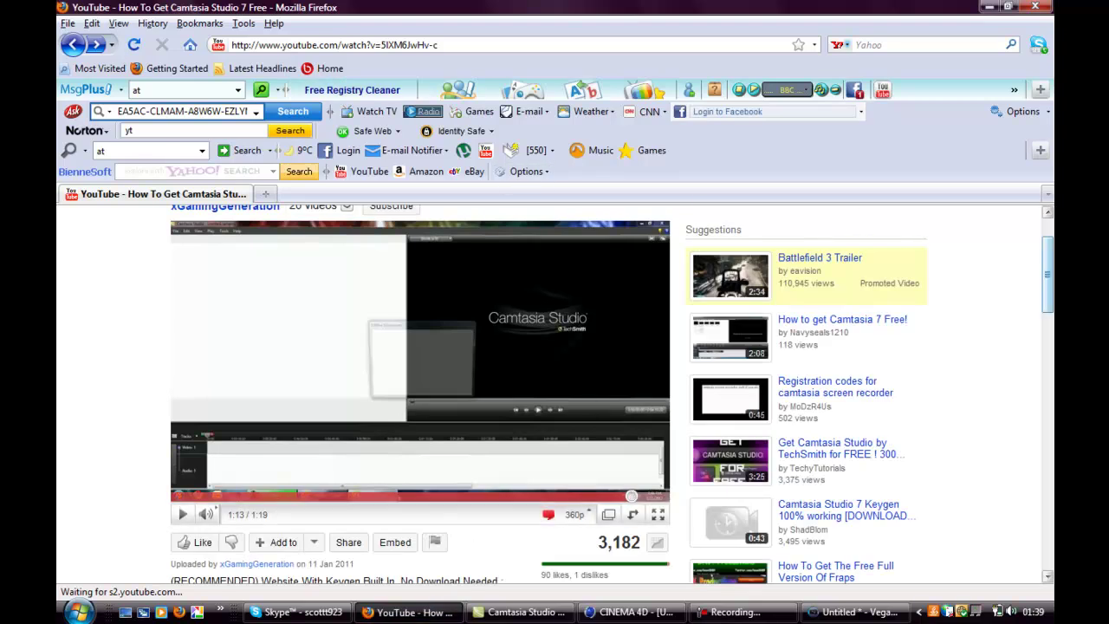
pyautogui.scroll(2, 700, 415)
pyautogui.scroll(-10, 700, 416)
pyautogui.press('super+d')
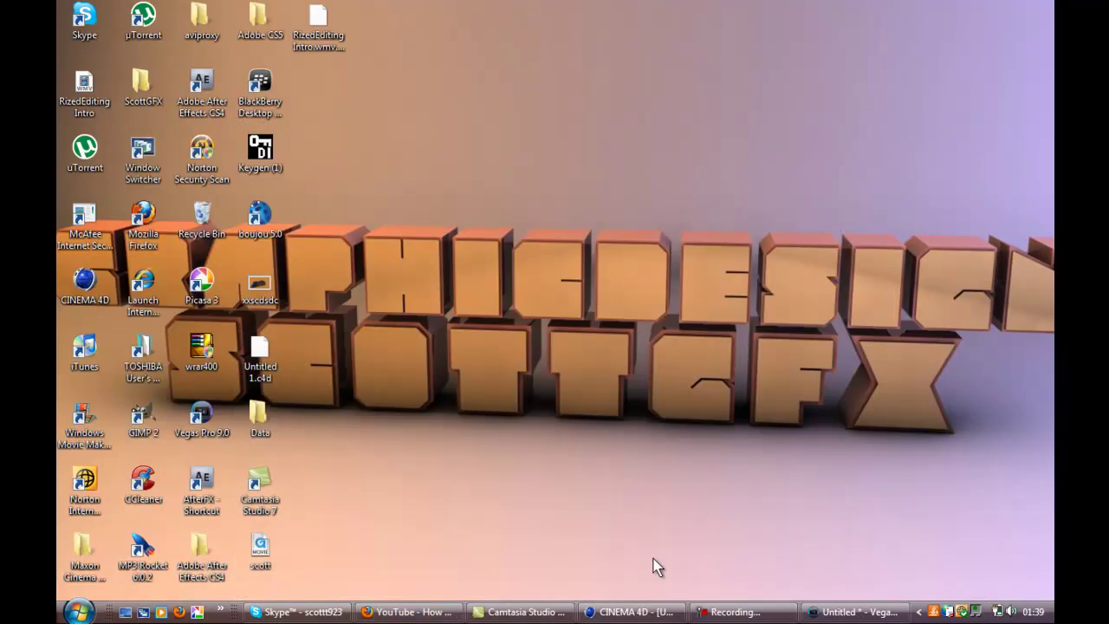
pyautogui.moveTo(766, 605)
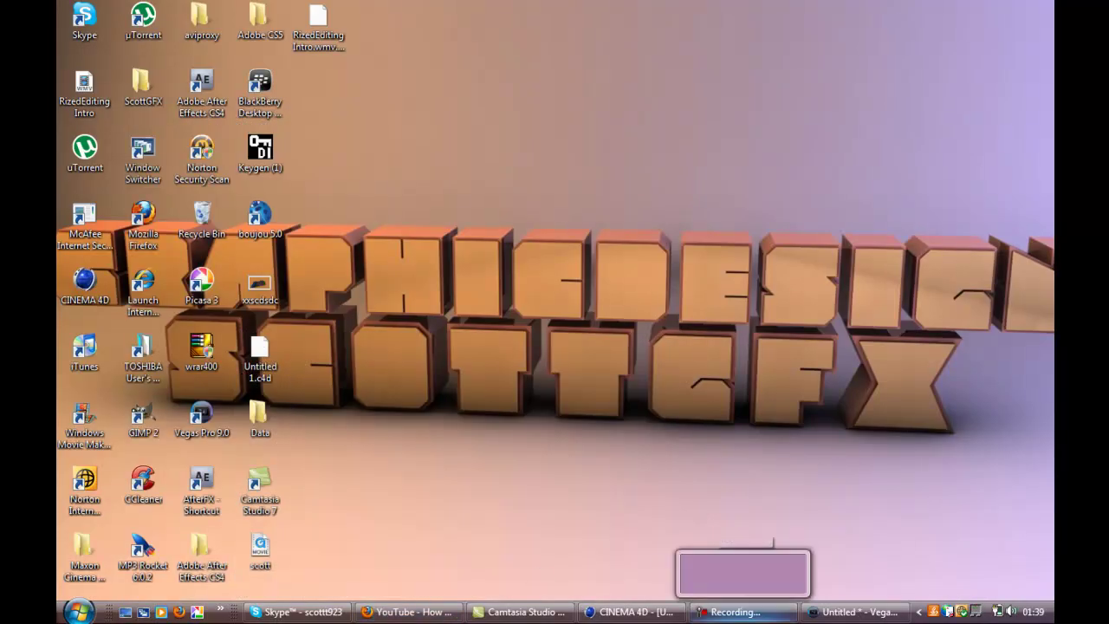